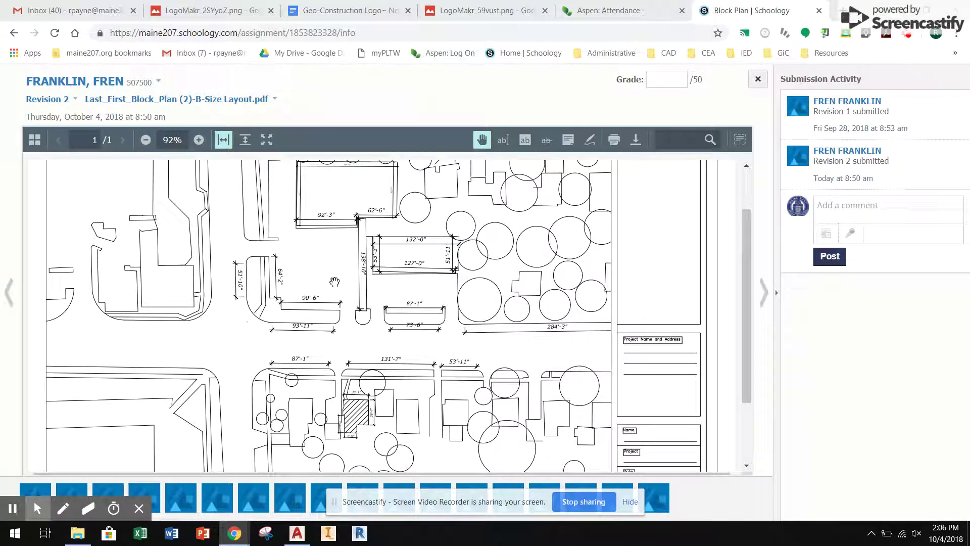
Scroll through the student's block plan PDF, then switch to the blank AutoCAD Drawing1
scroll(335, 282, "down", 3)
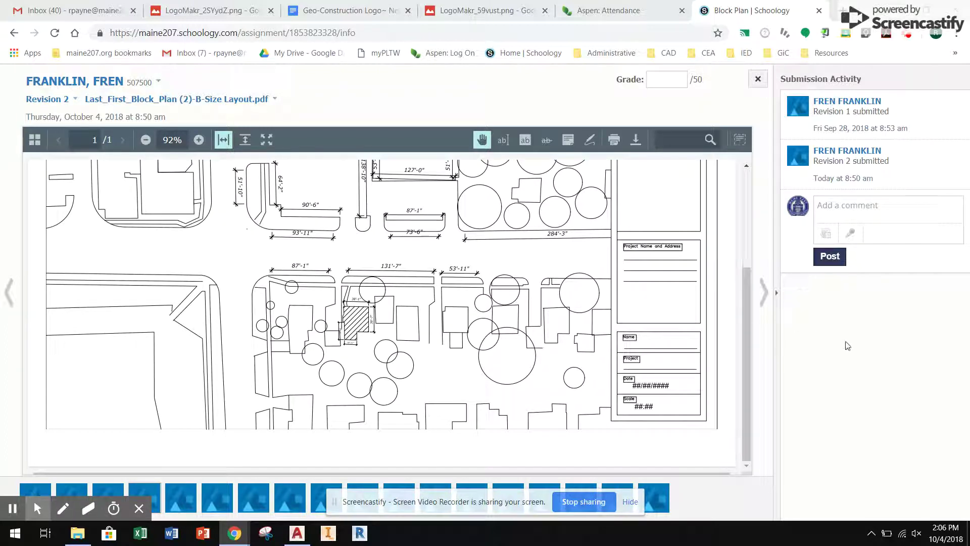
scroll(414, 316, "up", 2)
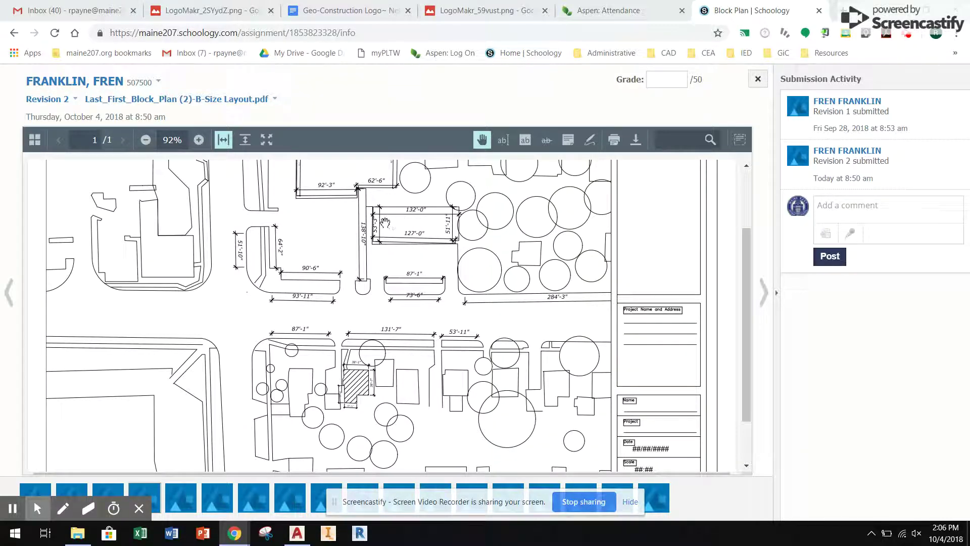
left_click(297, 533)
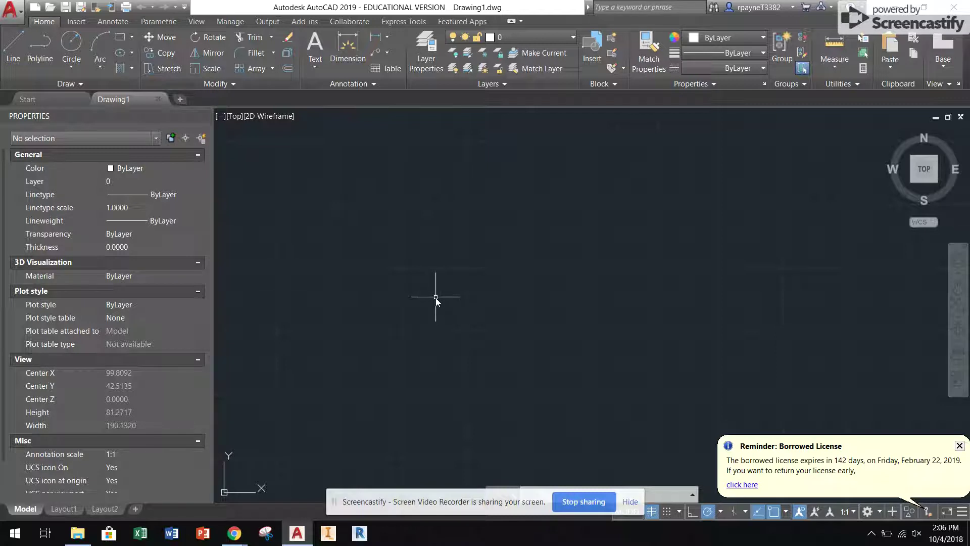
Draw the base rectangle as four connected LINE segments, 130 wide and 50 high
type("l")
key("Return")
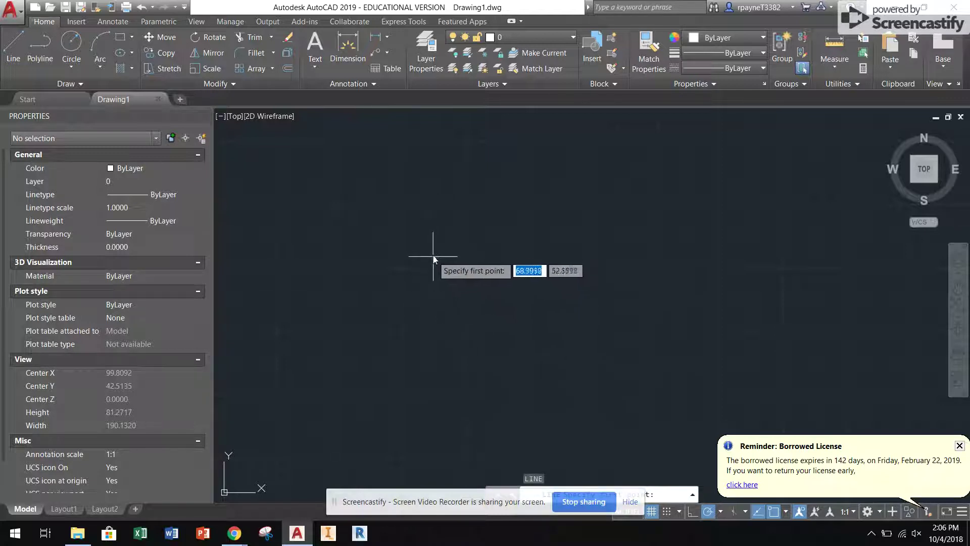
left_click(427, 246)
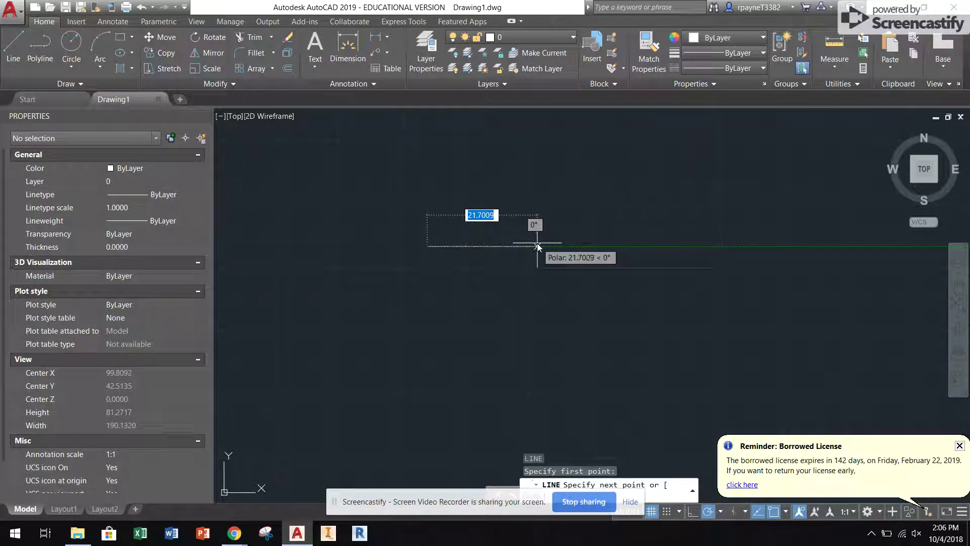
type("130")
key("Return")
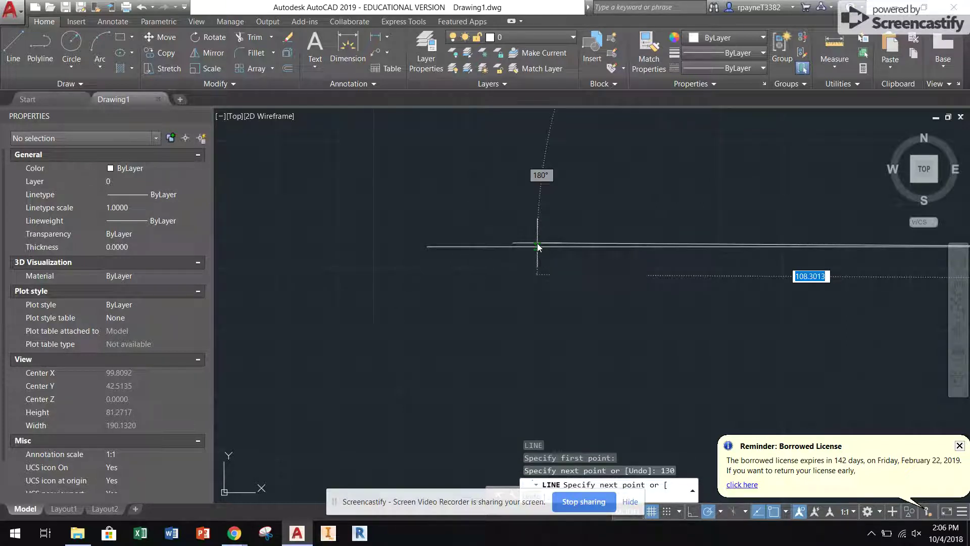
scroll(564, 295, "down", 3)
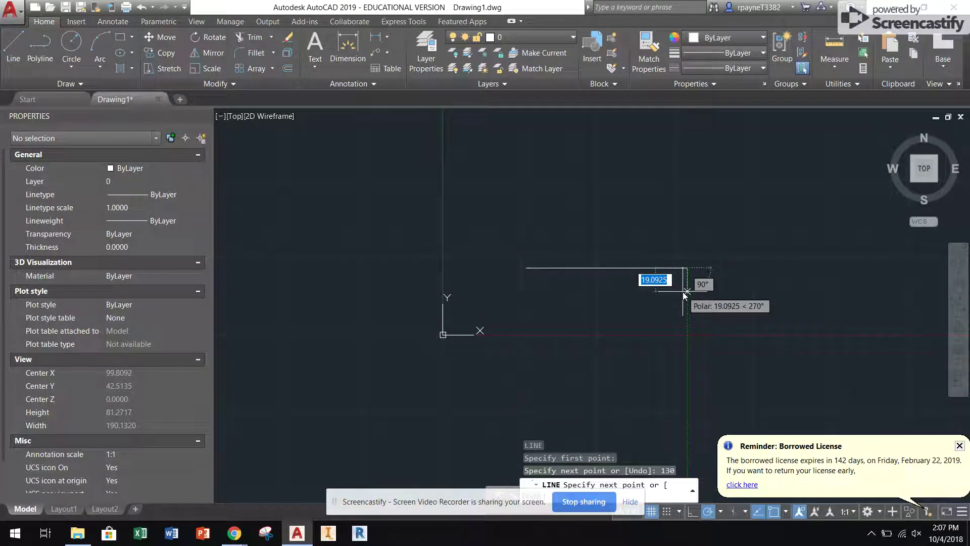
type("50")
key("Return")
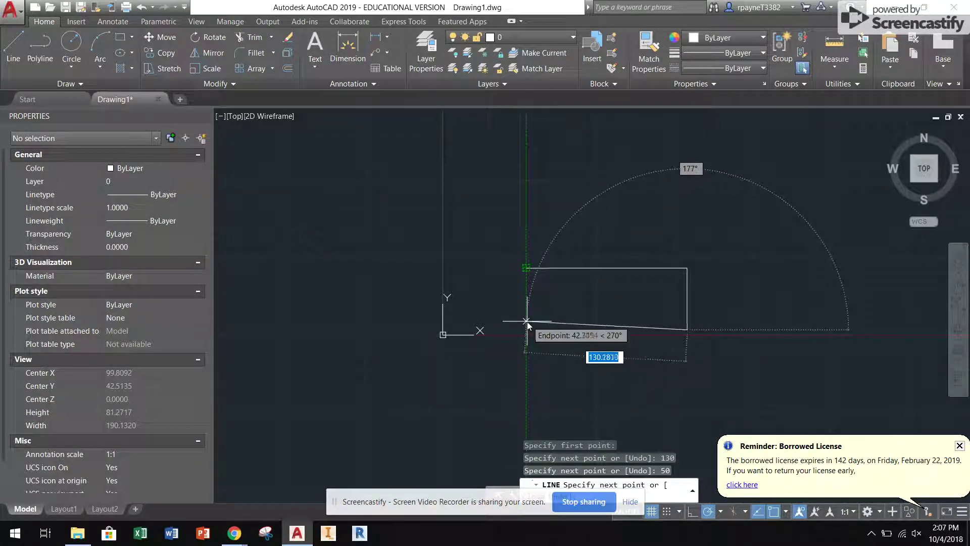
left_click(527, 330)
left_click(528, 270)
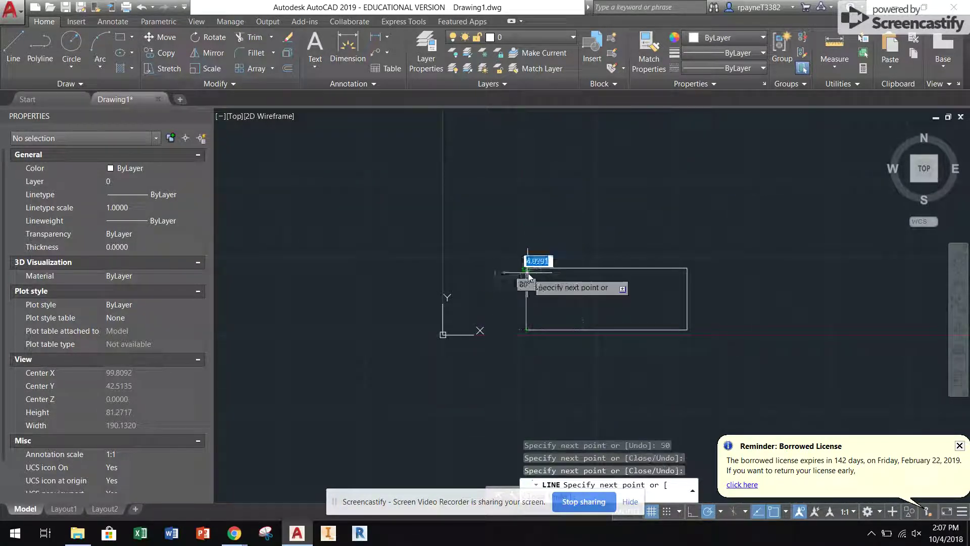
key("Escape")
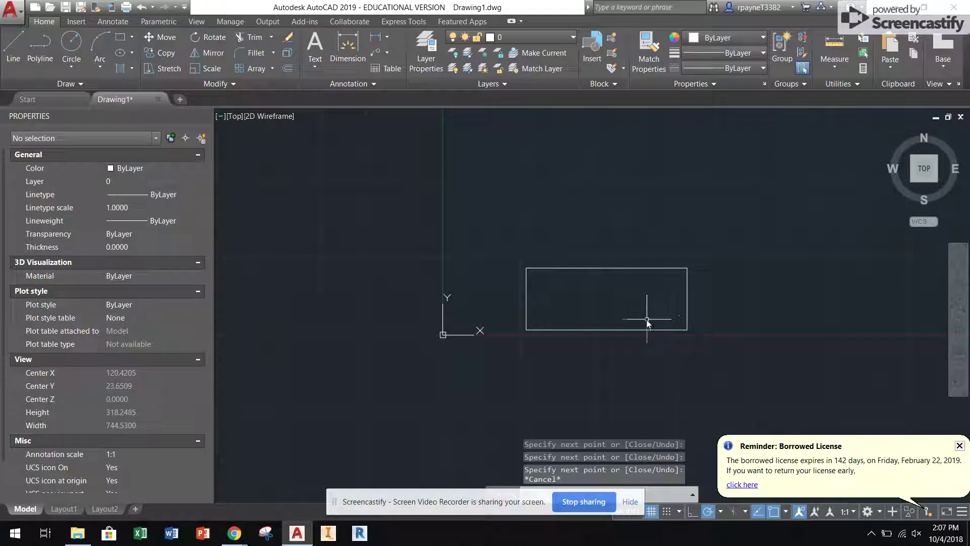
scroll(644, 321, "up", 2)
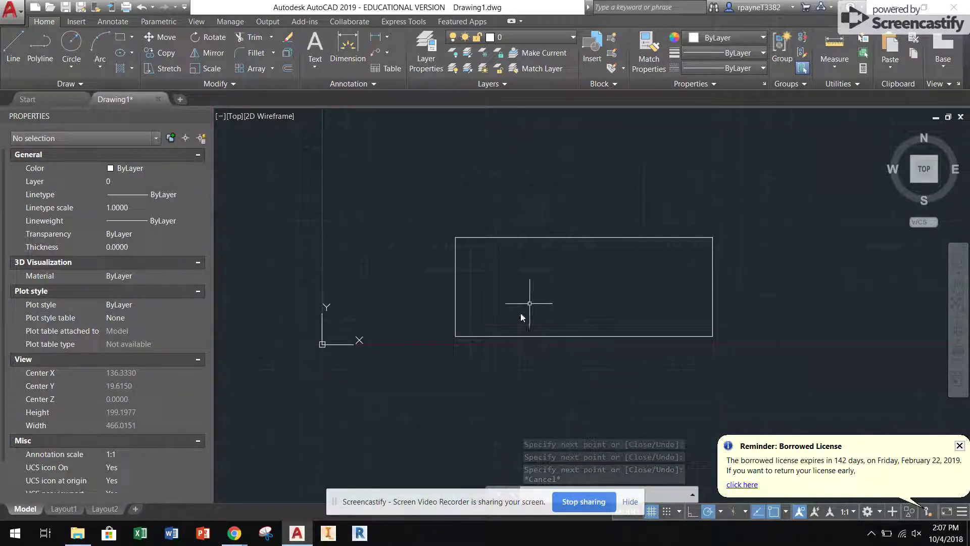
mouse_move(234, 532)
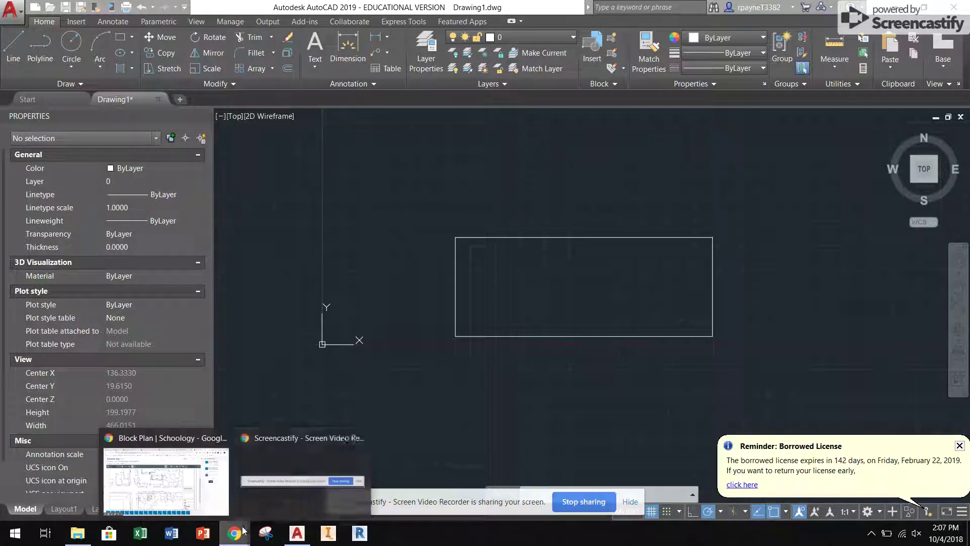
left_click(195, 495)
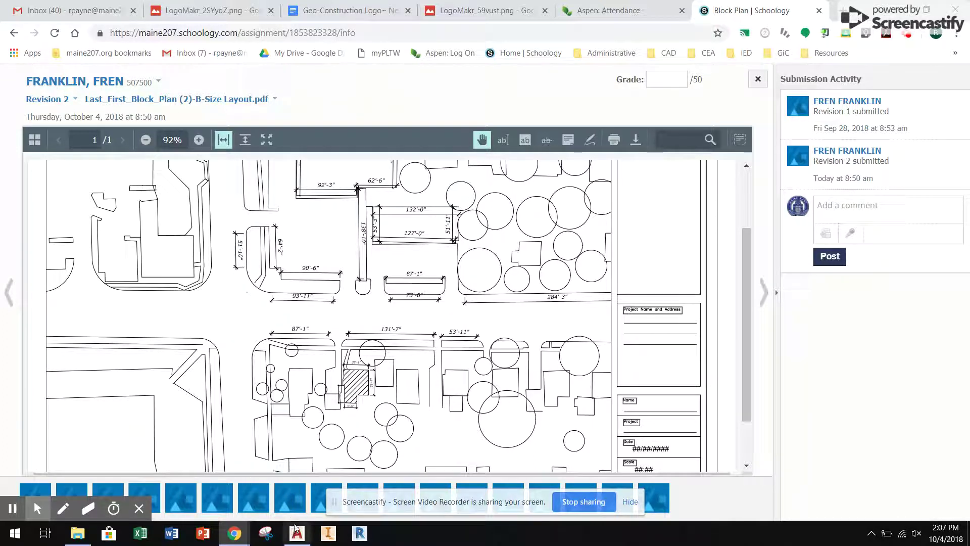
mouse_move(297, 531)
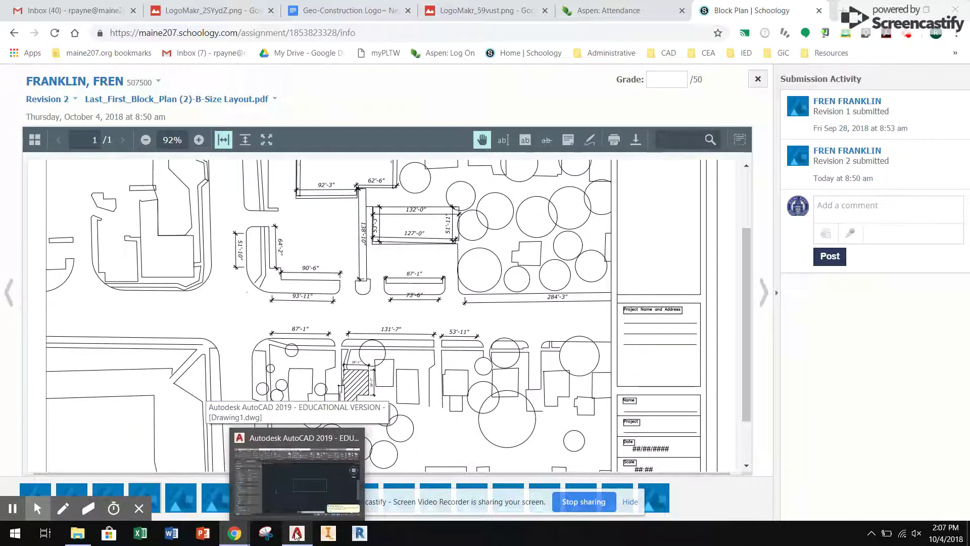
left_click(297, 534)
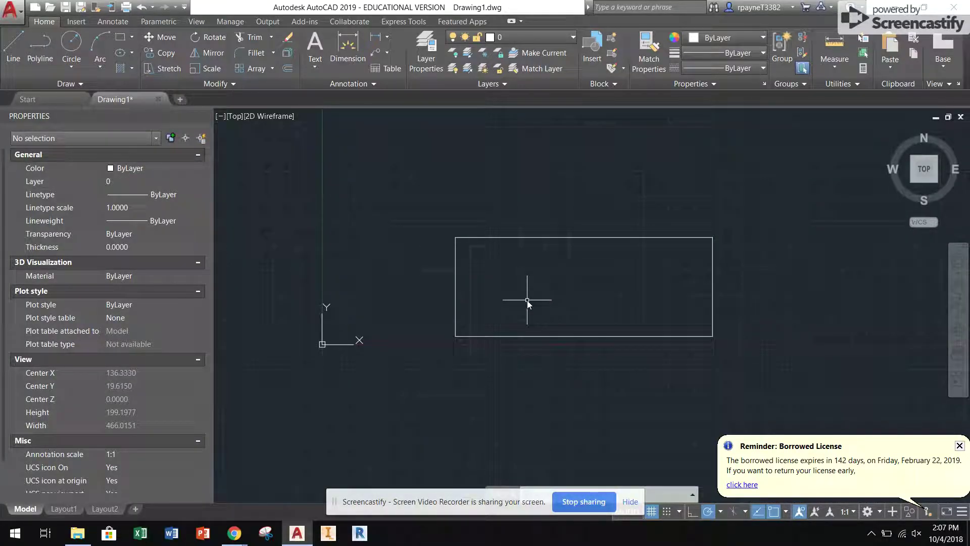
Draw a 20-unit-deep flap above the rectangle's top edge
type("l")
key("Return")
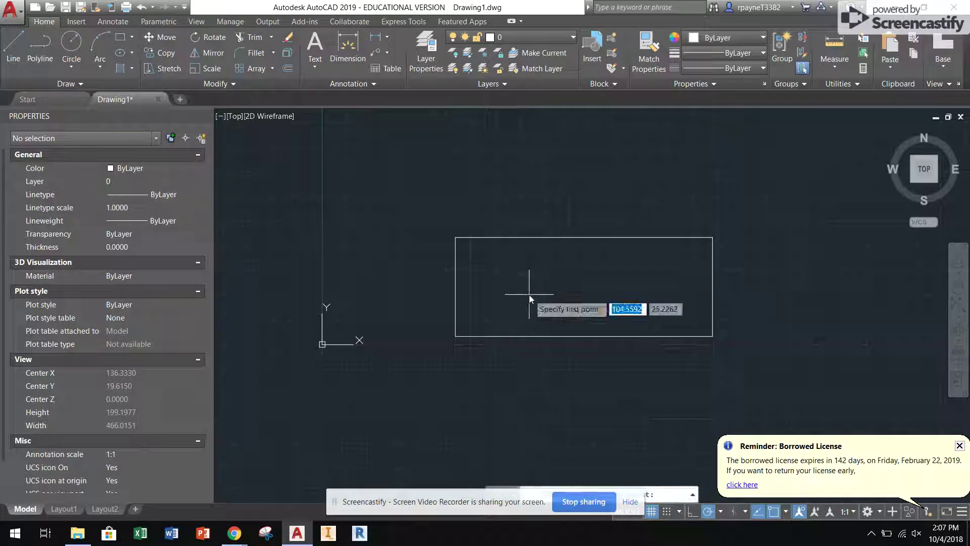
left_click(455, 238)
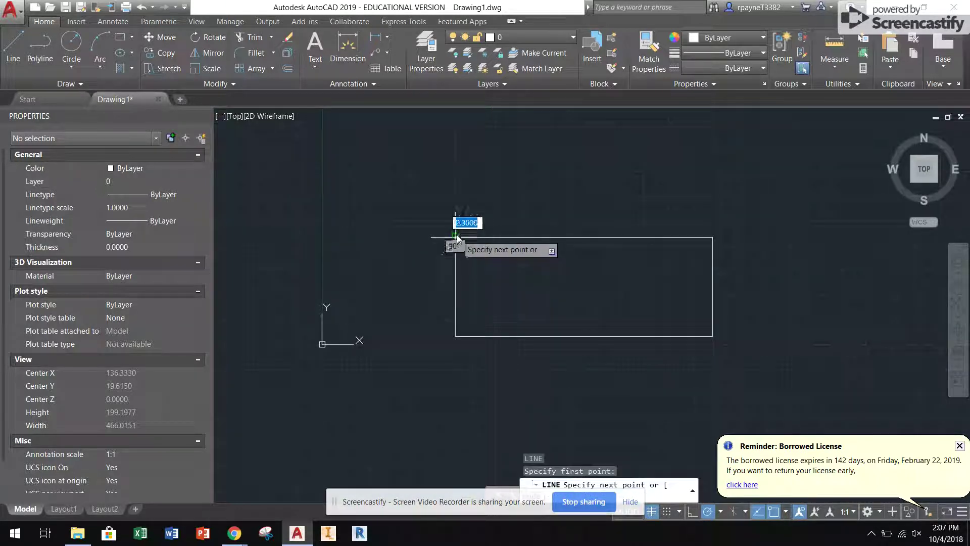
type("20")
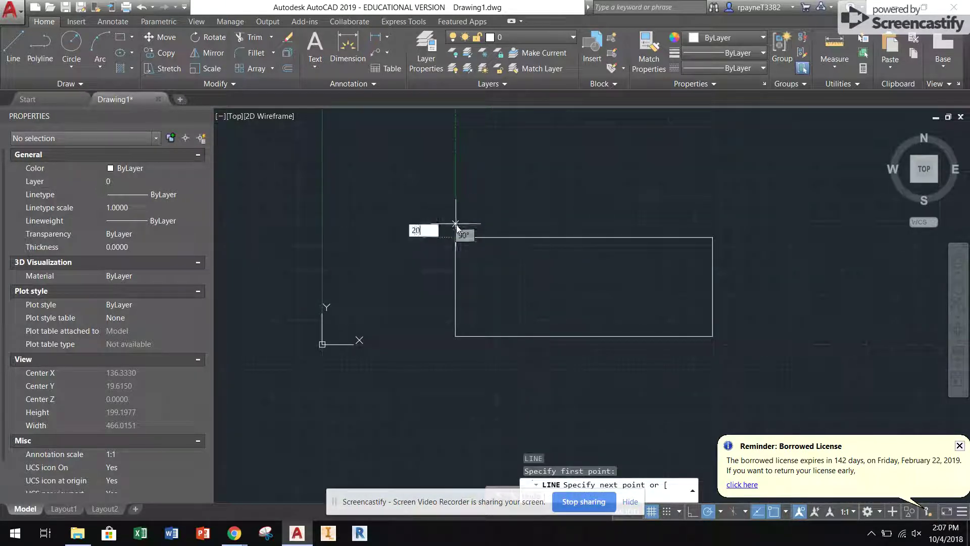
key("Return")
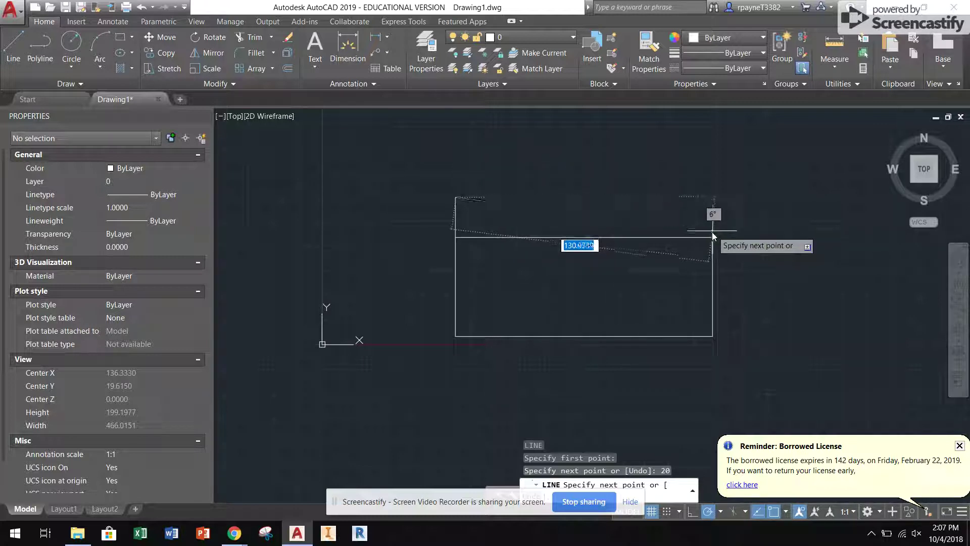
left_click(712, 198)
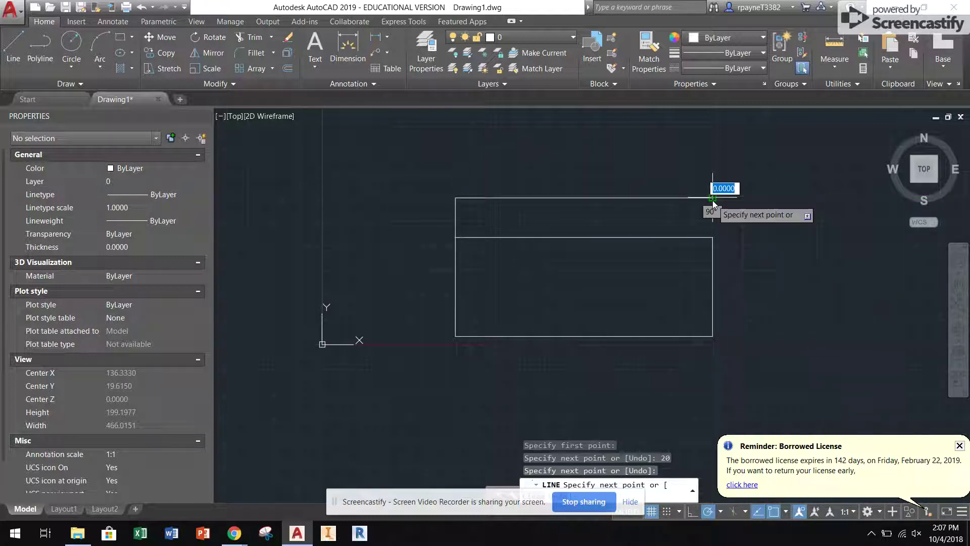
key("Escape")
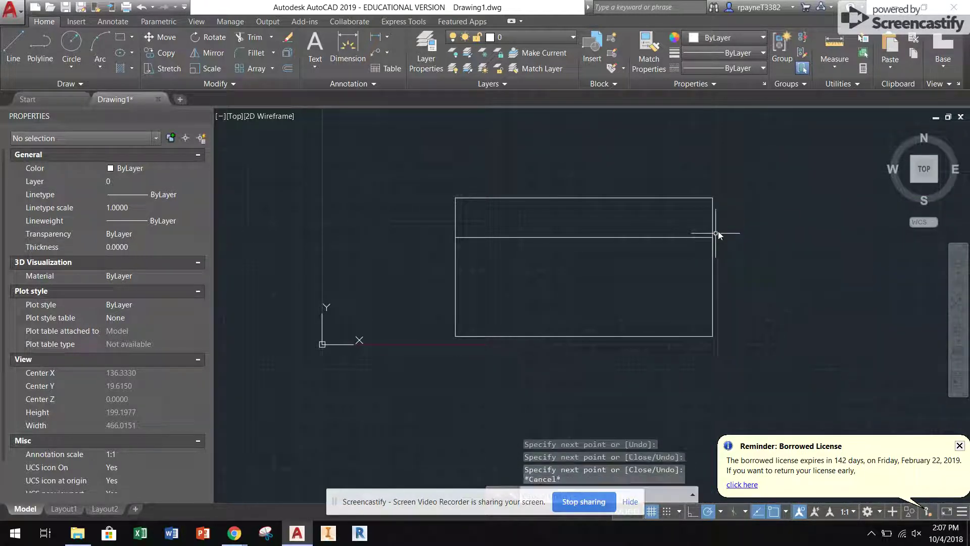
Mirror the flap's three lines across the middle onto the bottom edge, keeping the originals
left_click(736, 188)
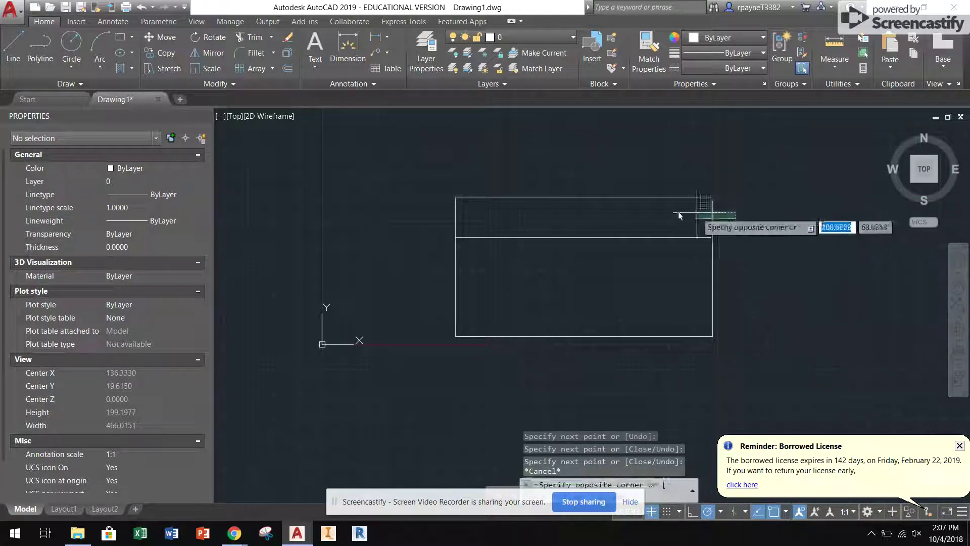
left_click(445, 186)
left_click(210, 53)
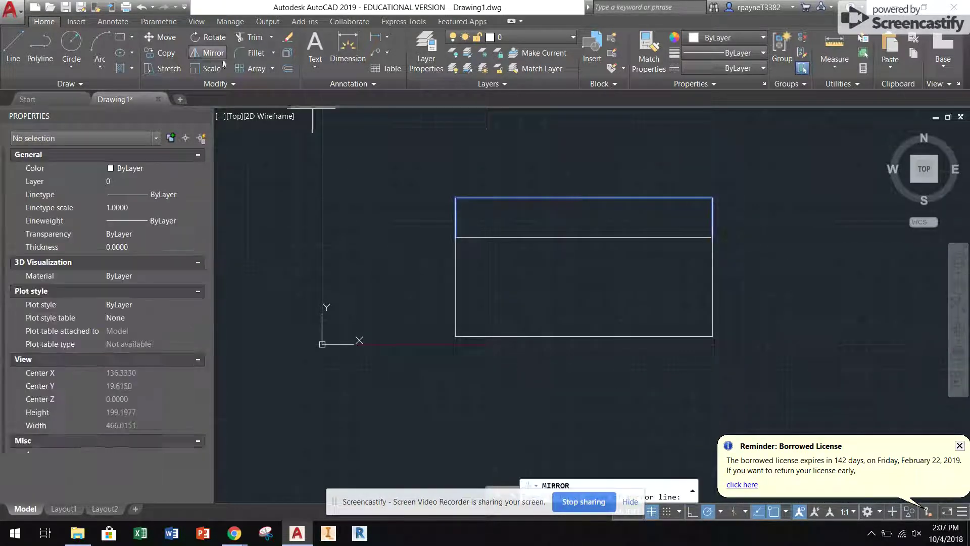
left_click(714, 289)
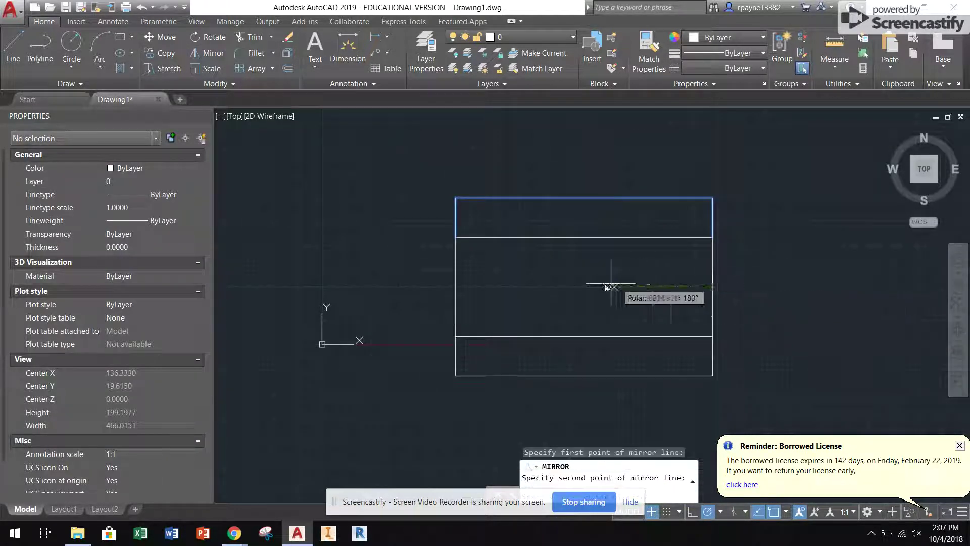
left_click(411, 288)
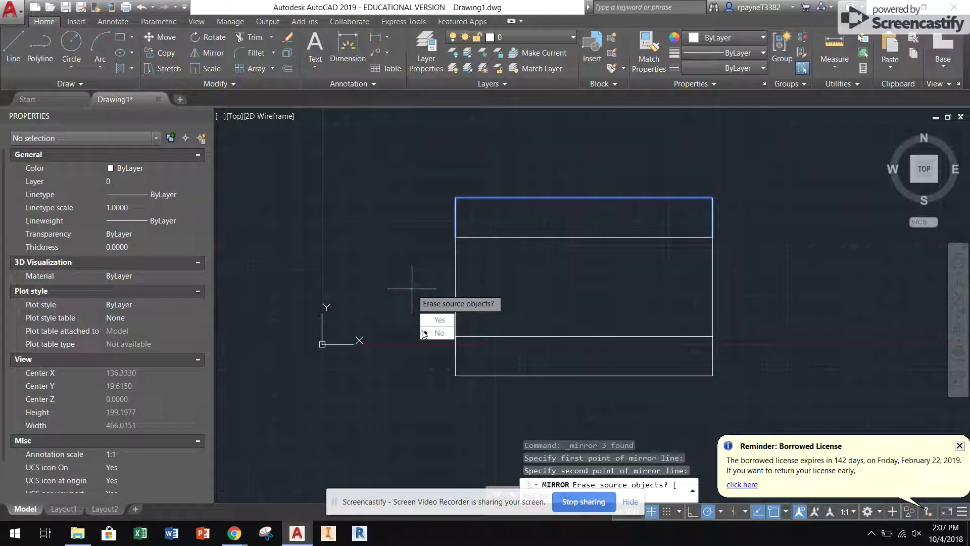
type("n")
key("Return")
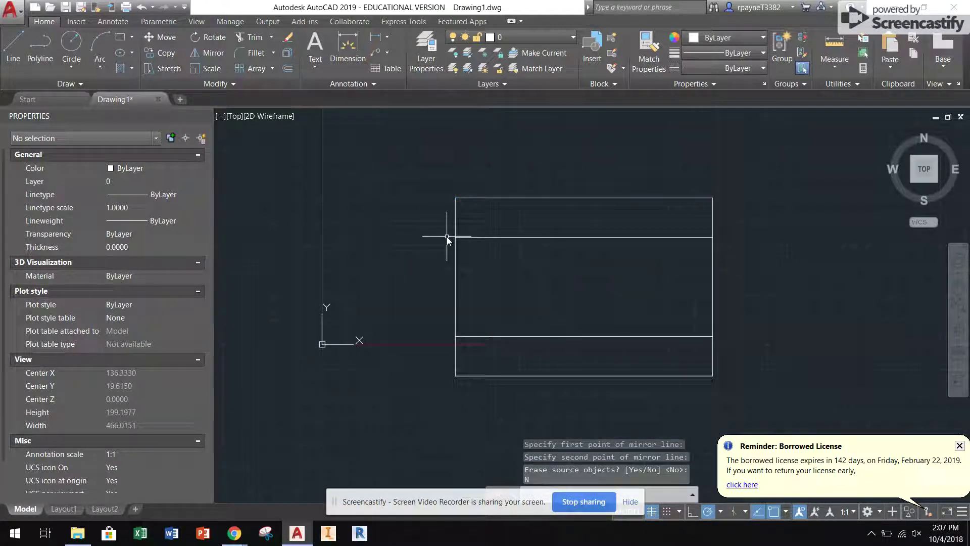
type("l")
key("Return")
Draw a 20-unit side panel off the rectangle's left edge
left_click(455, 237)
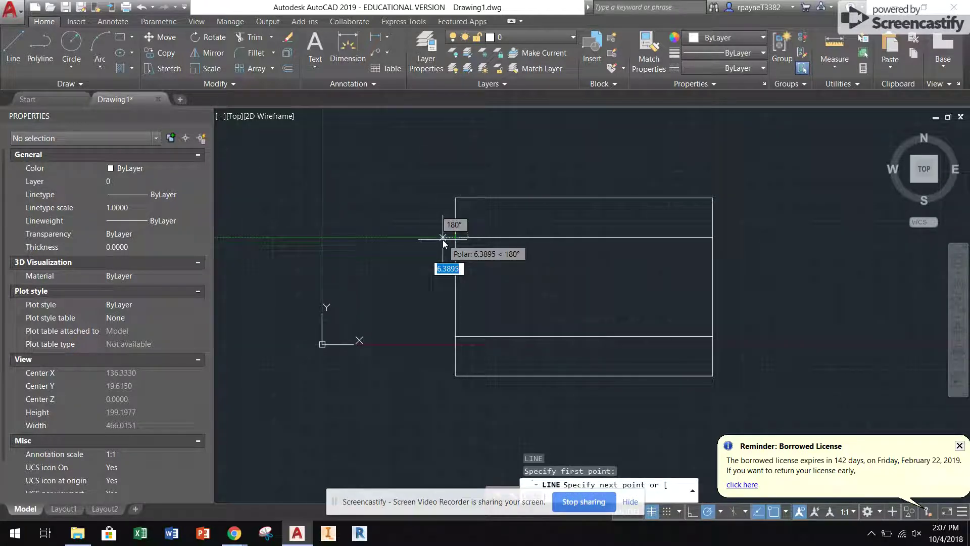
type("20")
key("Return")
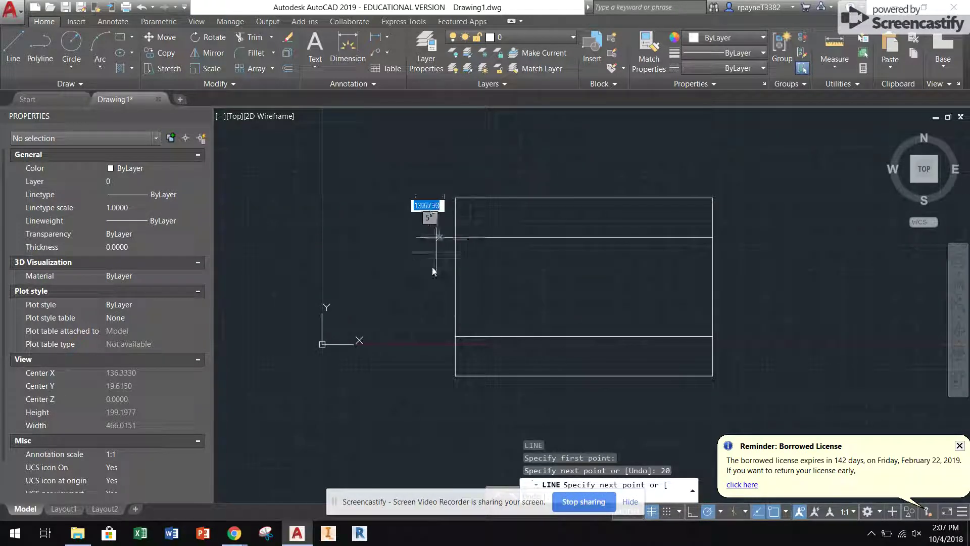
left_click(416, 335)
left_click(455, 336)
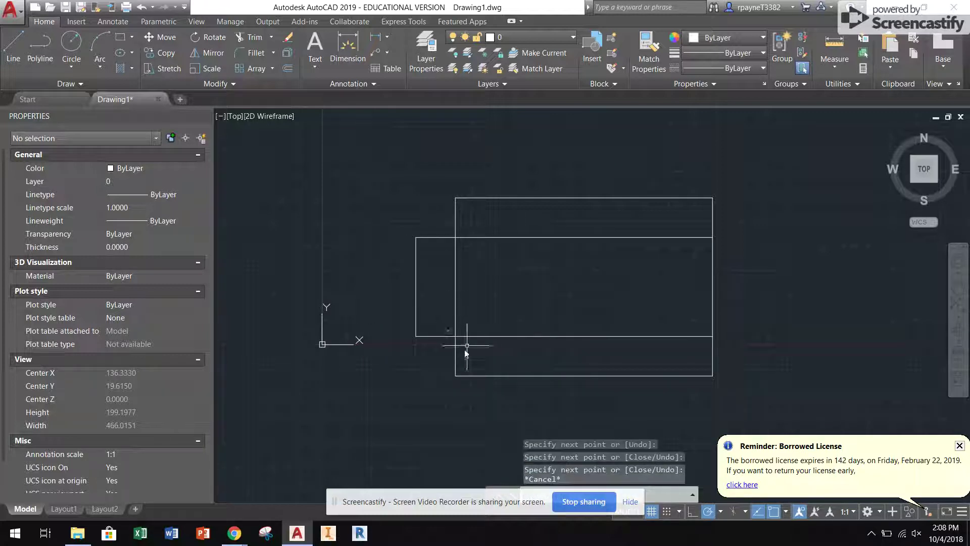
key("Escape")
Mirror the side panel's three lines onto the right side, keeping the original
left_click(447, 348)
left_click(390, 217)
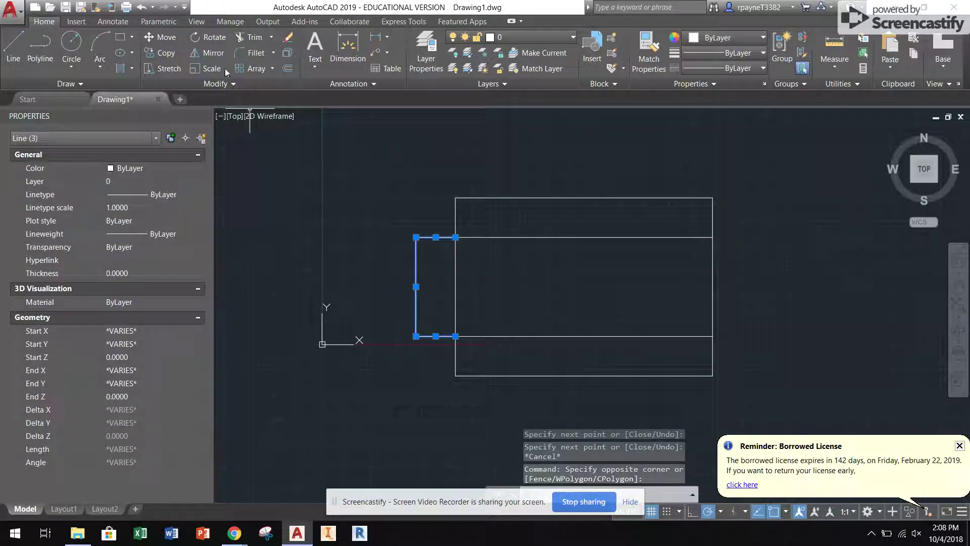
left_click(207, 53)
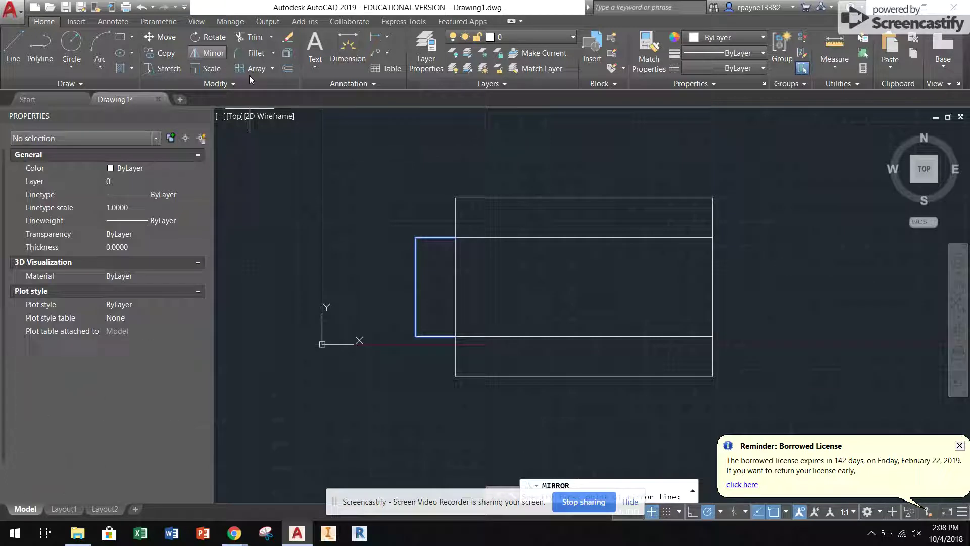
left_click(584, 237)
left_click(578, 397)
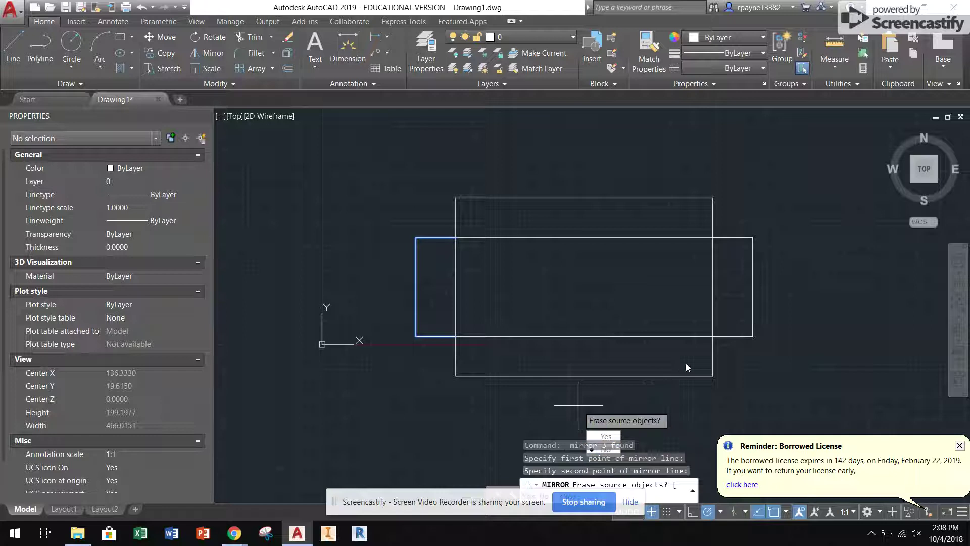
left_click(604, 450)
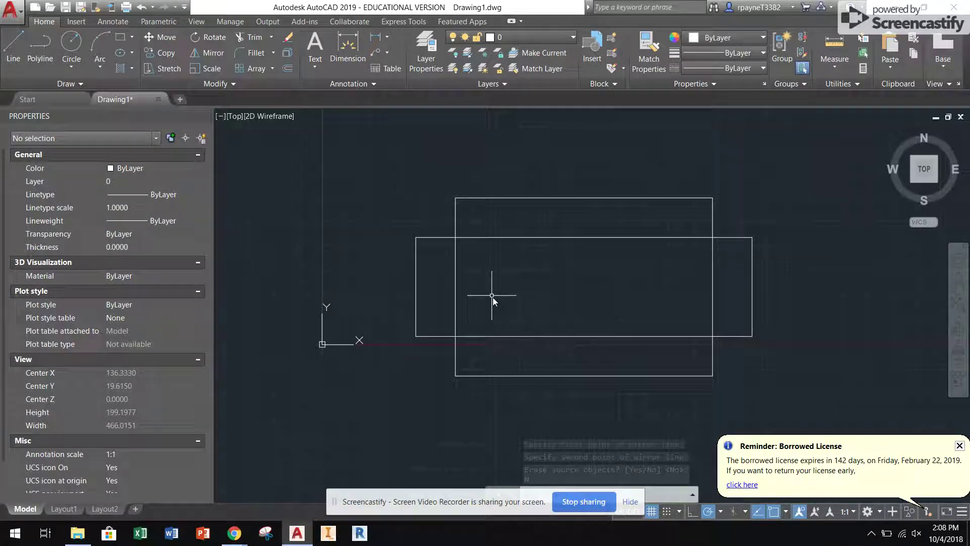
Copy the inner rectangle's right, top and left edges and paste them as a panel above
middle_click_drag(559, 277, 502, 329)
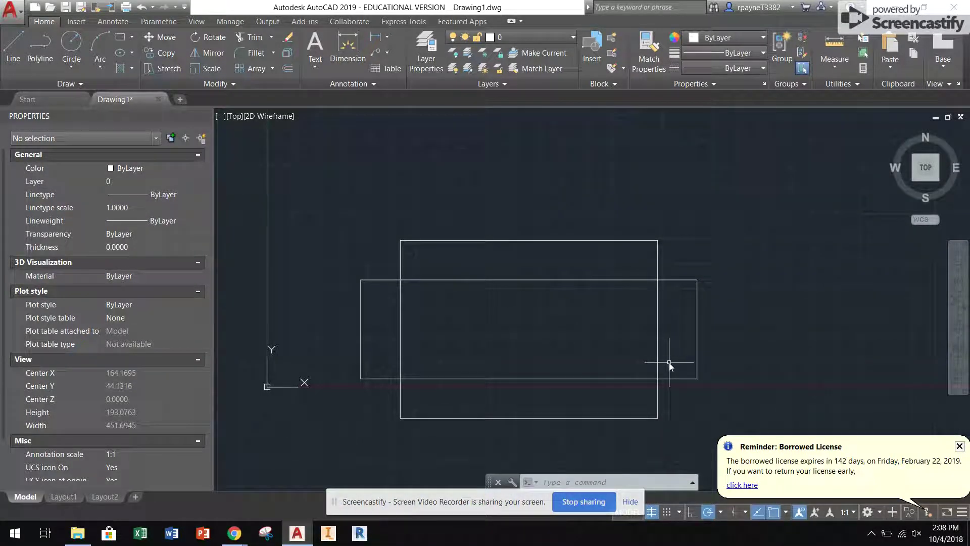
left_click(657, 354)
left_click(610, 279)
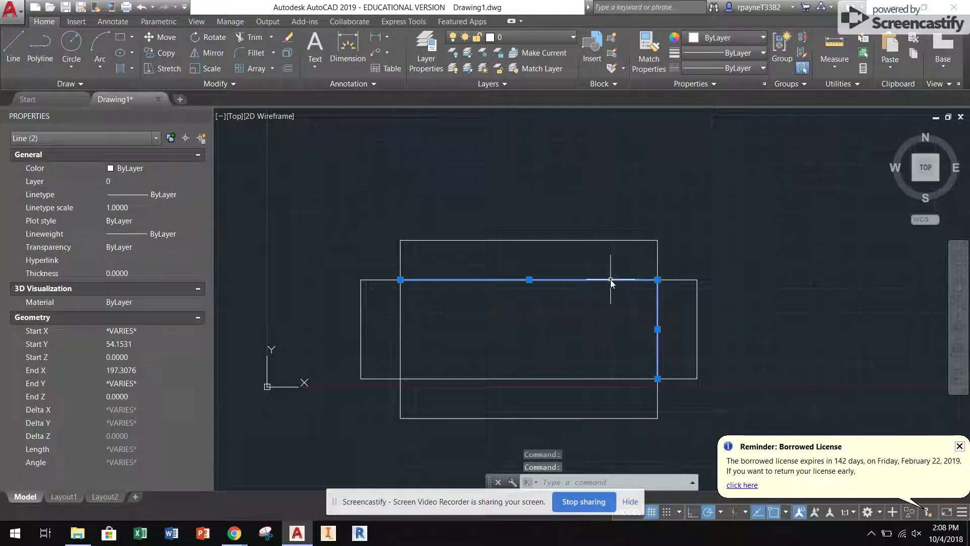
left_click(402, 326)
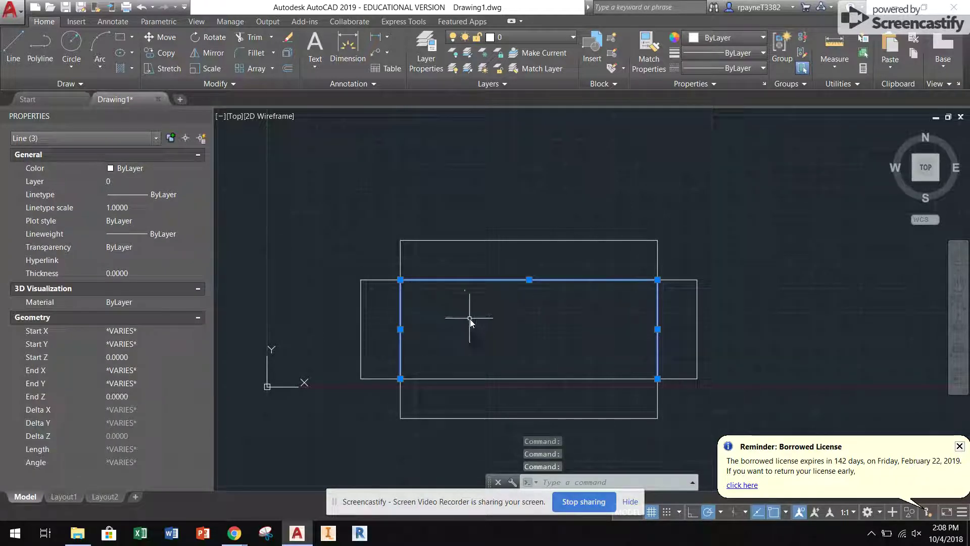
key("ctrl+c")
key("ctrl+v")
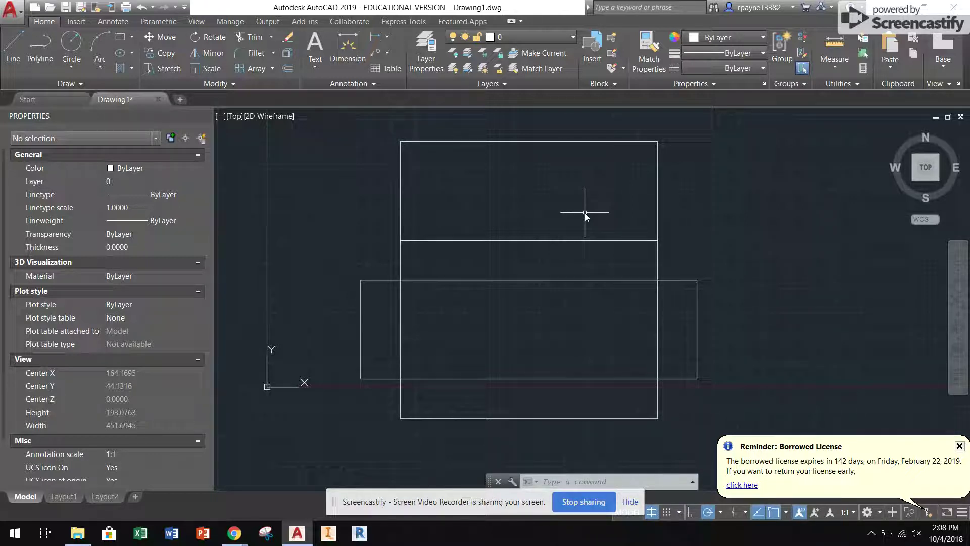
Delete the five interior dividing lines so only the outer outline remains
mouse_move(572, 394)
left_mouse_down()
mouse_move(491, 227)
mouse_move(530, 277)
left_mouse_up()
mouse_move(667, 331)
left_mouse_down()
mouse_move(631, 323)
mouse_move(650, 327)
mouse_move(392, 325)
left_mouse_up()
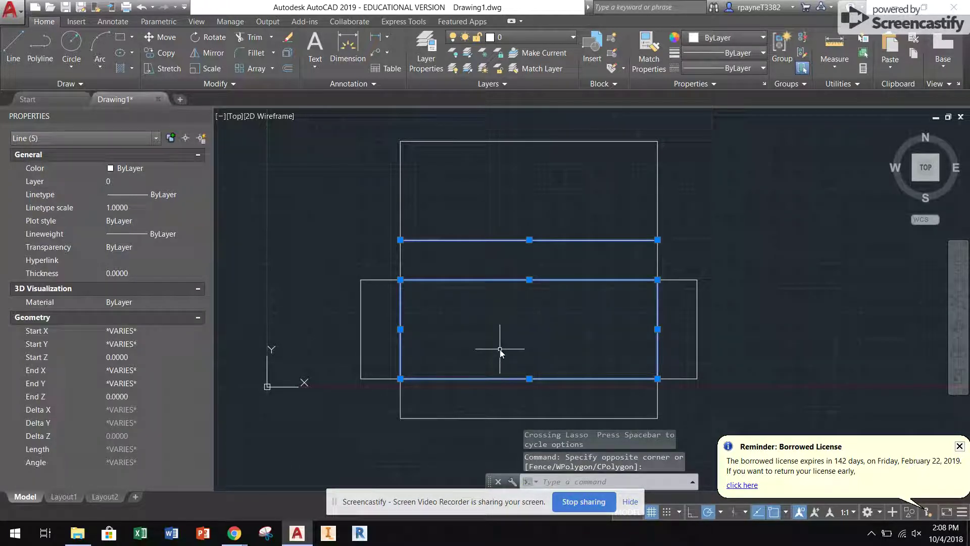
key("Delete")
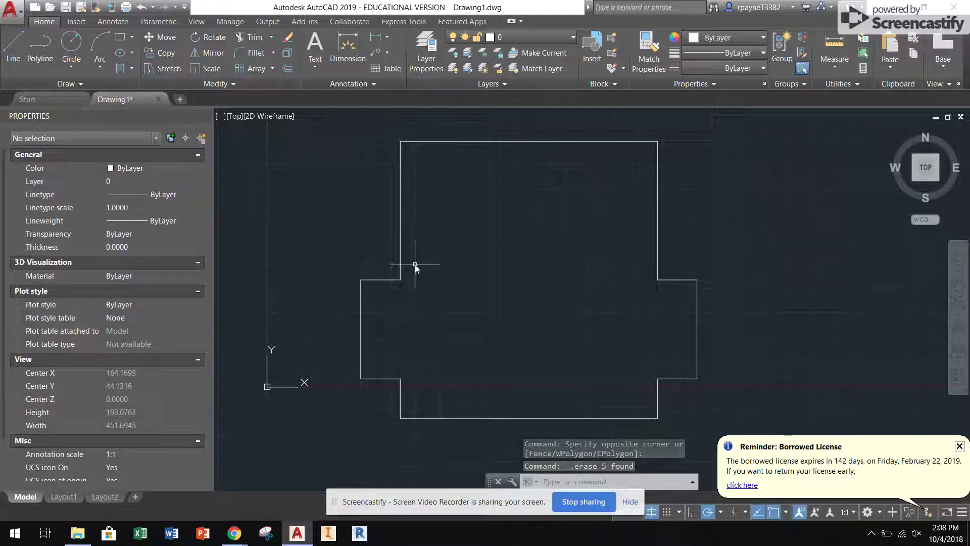
Draw tick marks at the upper-left and lower-left inner corners of the outline
type("l")
key("Return")
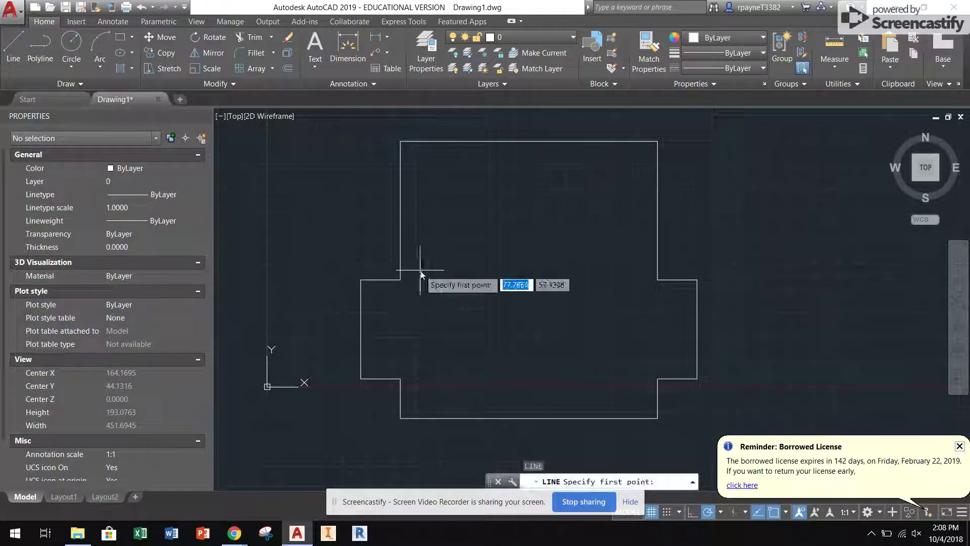
left_click(400, 281)
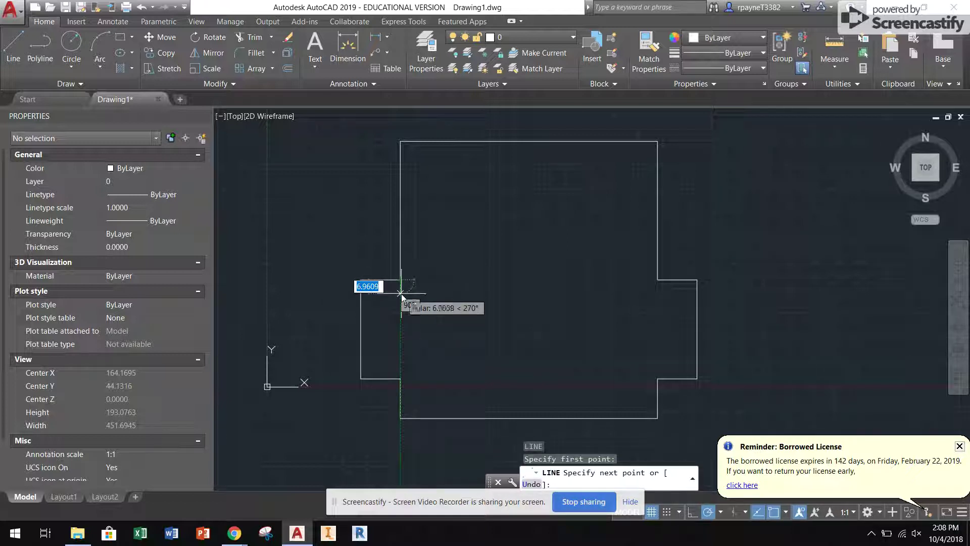
key("Escape")
key("Return")
left_click(401, 280)
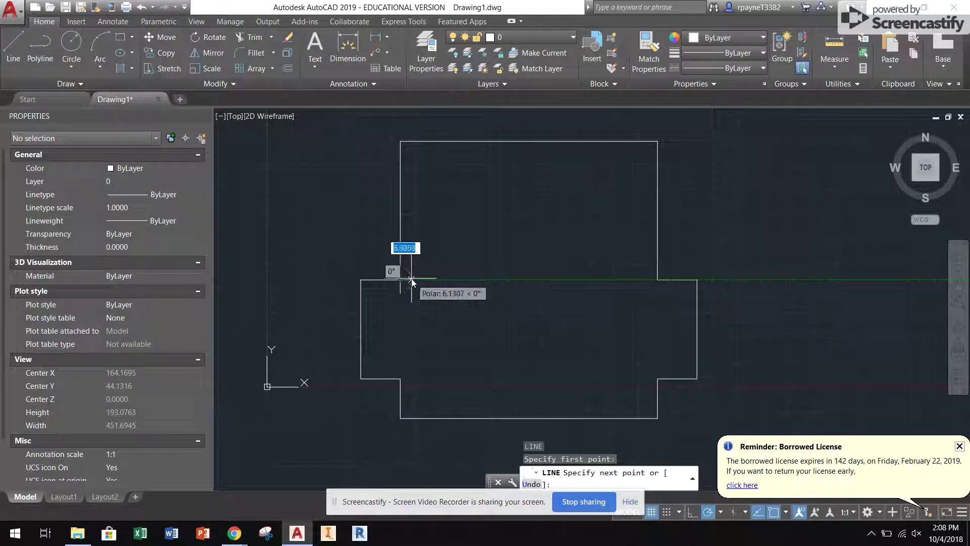
key("Escape")
key("Return")
left_click(403, 378)
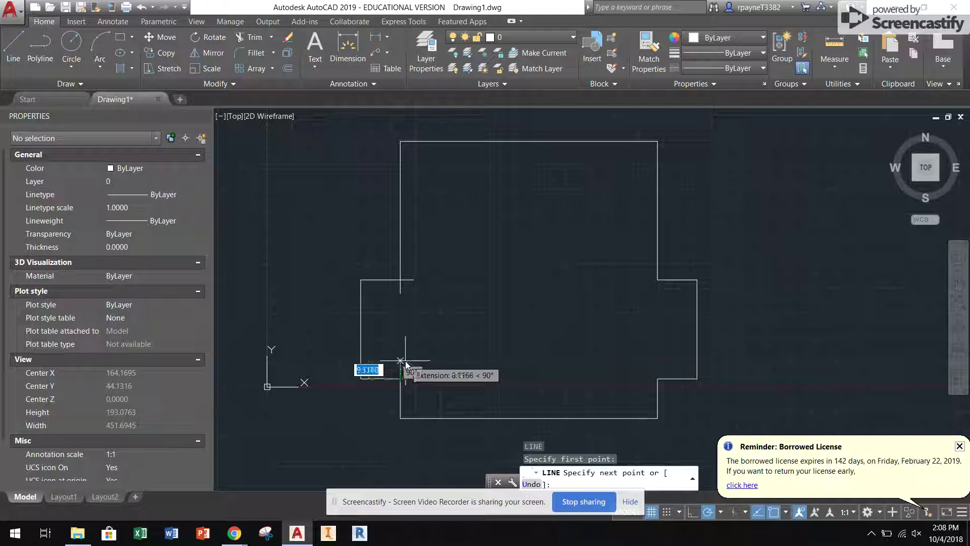
key("Escape")
key("Return")
left_click(402, 379)
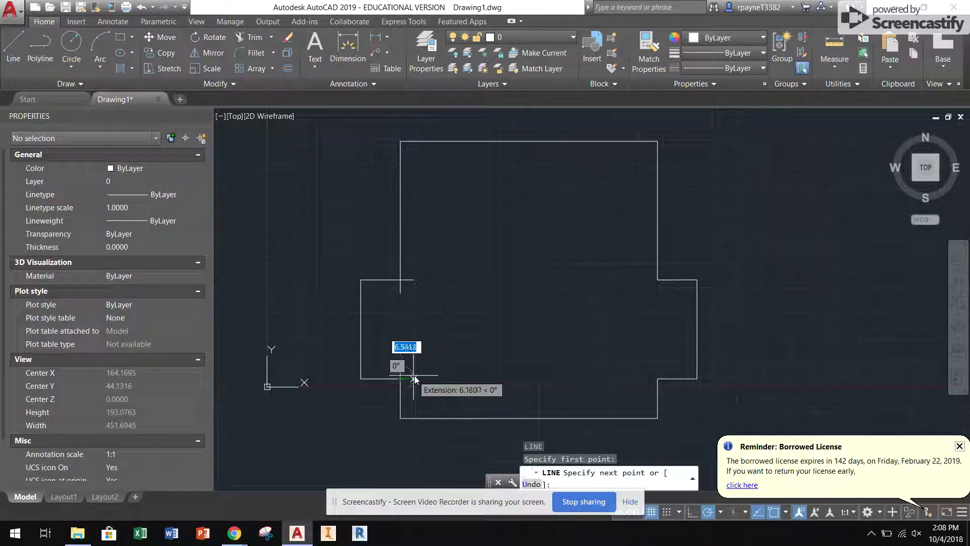
key("Escape")
Draw tick marks at the lower-right and upper-right inner corners of the outline
key("Return")
left_click(657, 378)
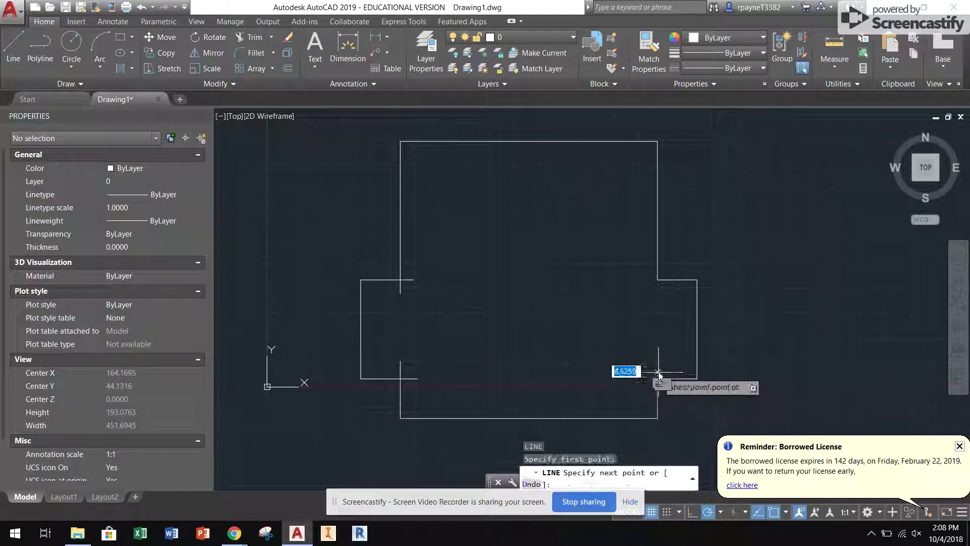
key("Escape")
key("Return")
left_click(647, 380)
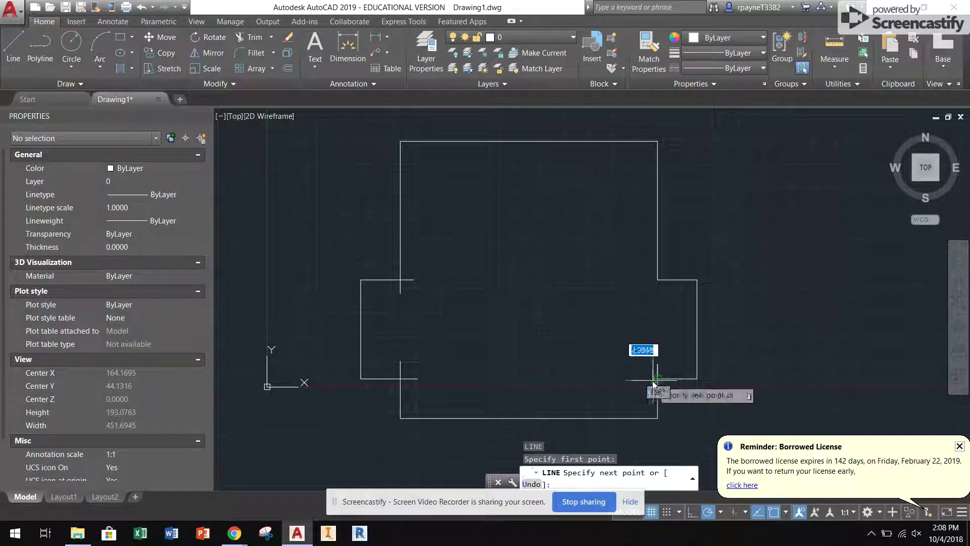
key("Escape")
key("Return")
left_click(657, 279)
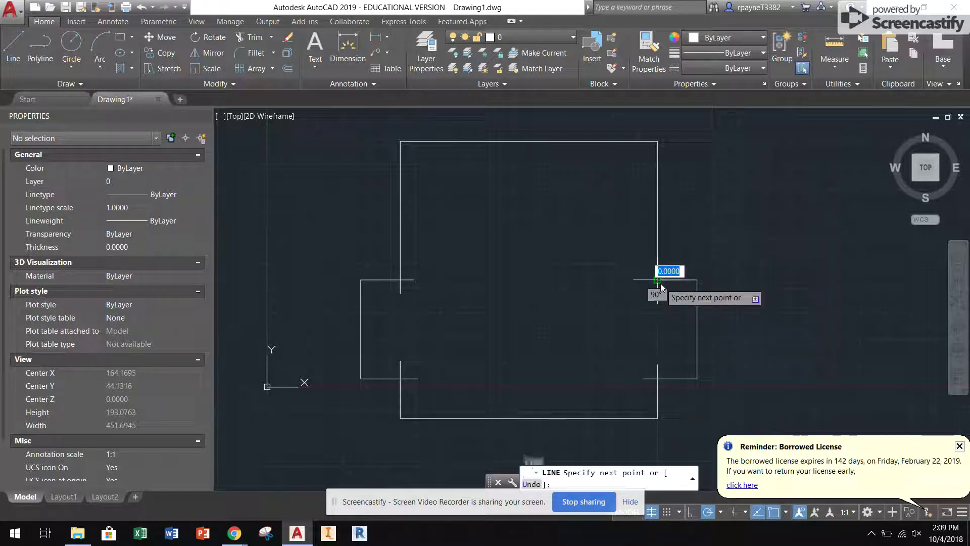
key("Escape")
key("Return")
left_click(648, 280)
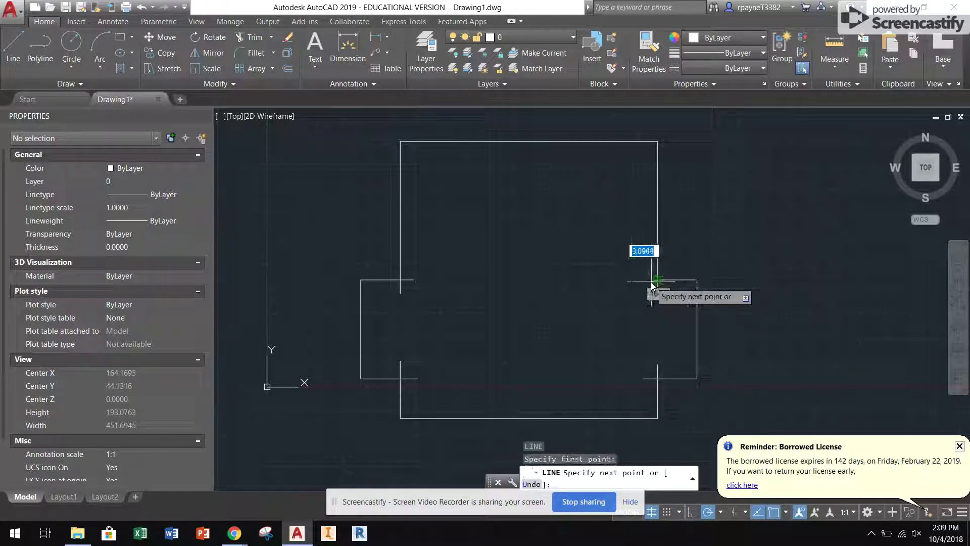
key("Escape")
key("Return")
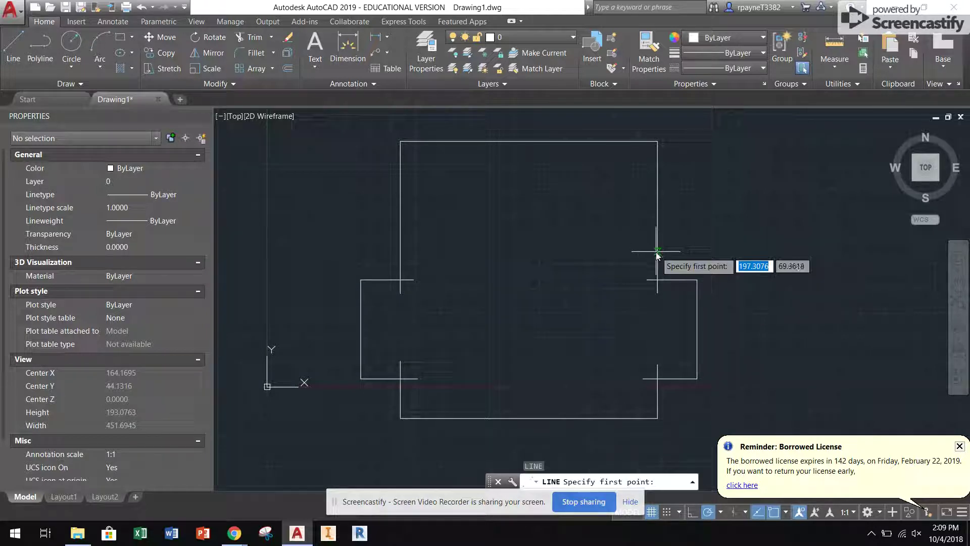
Add a 12-unit fold tick on the left wall at the top panel's fold point
left_click(657, 259)
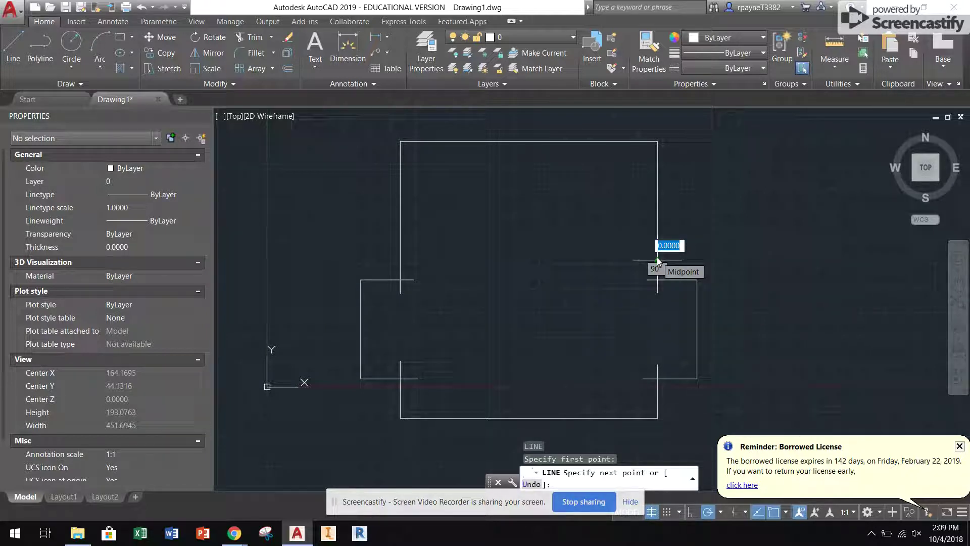
key("Escape")
key("Return")
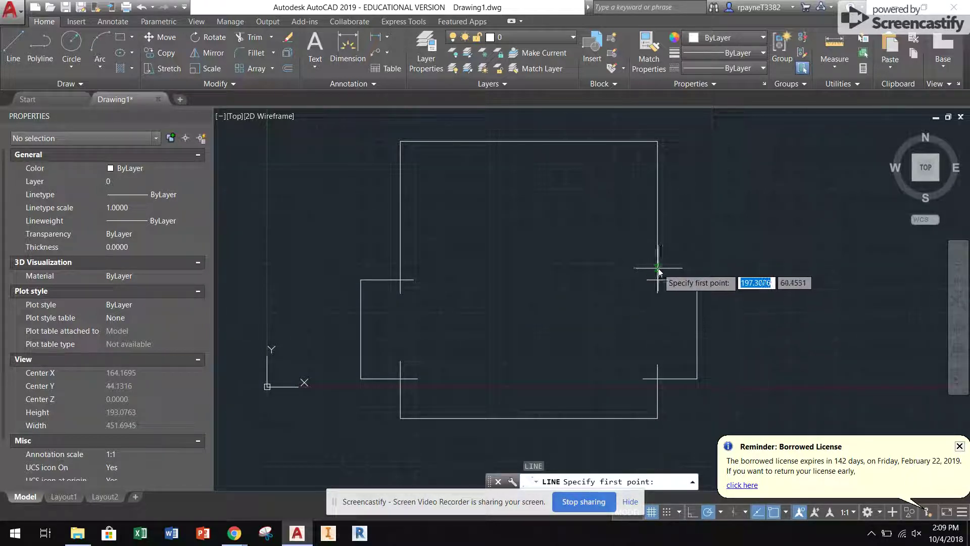
left_click(656, 243)
key("Escape")
key("Return")
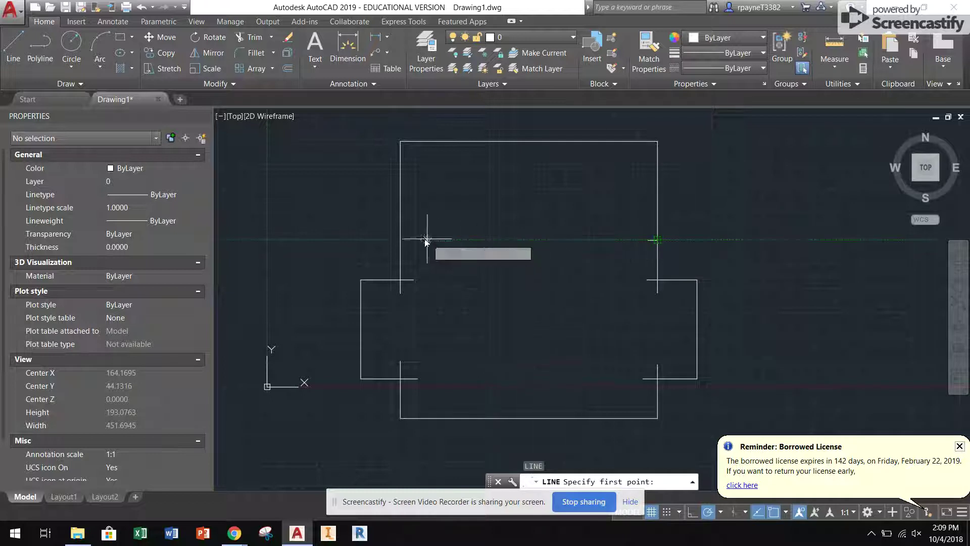
left_click(404, 241)
type("12")
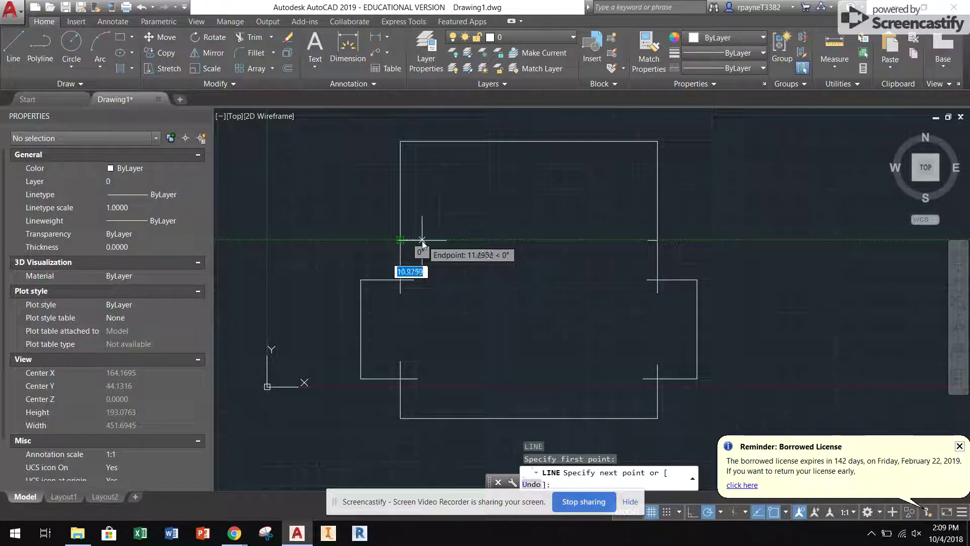
key("Return")
key("Return")
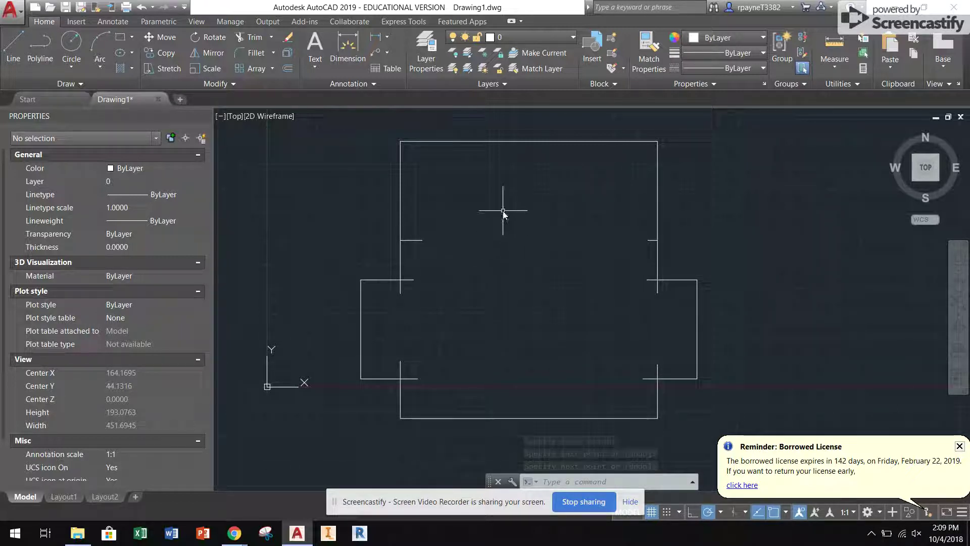
Select the whole net and give layer 0 a 0.00 mm lineweight in the layer settings
left_click(711, 427)
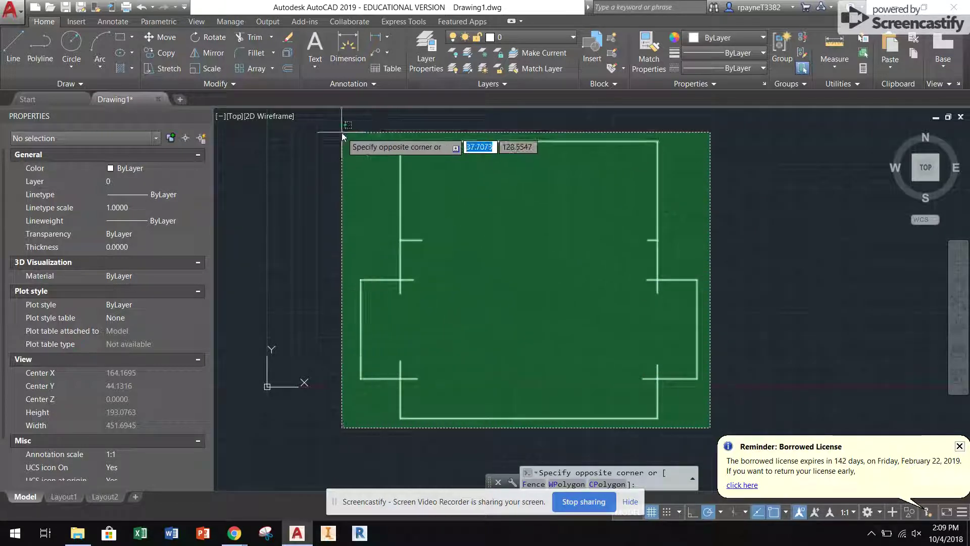
left_click(341, 133)
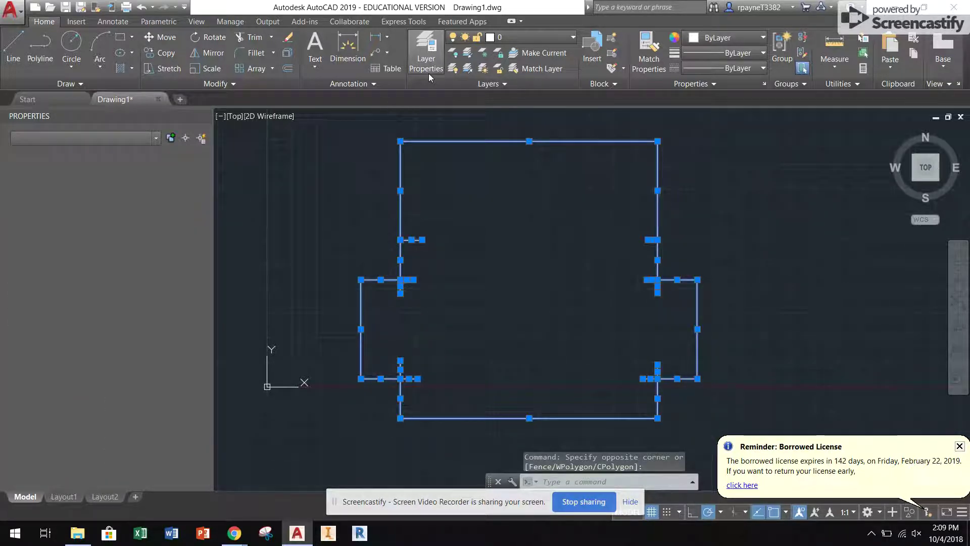
left_click(428, 73)
left_click(611, 197)
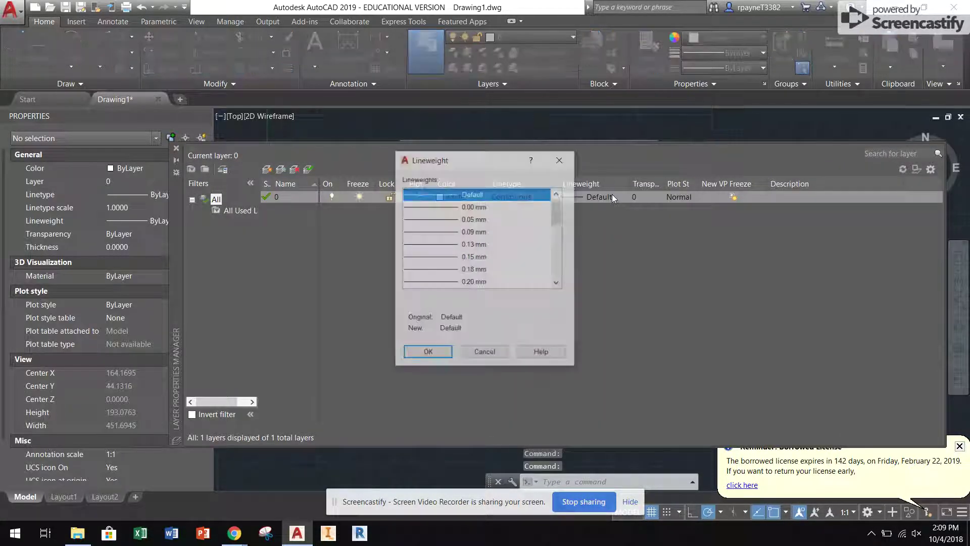
left_click(500, 206)
left_click(437, 355)
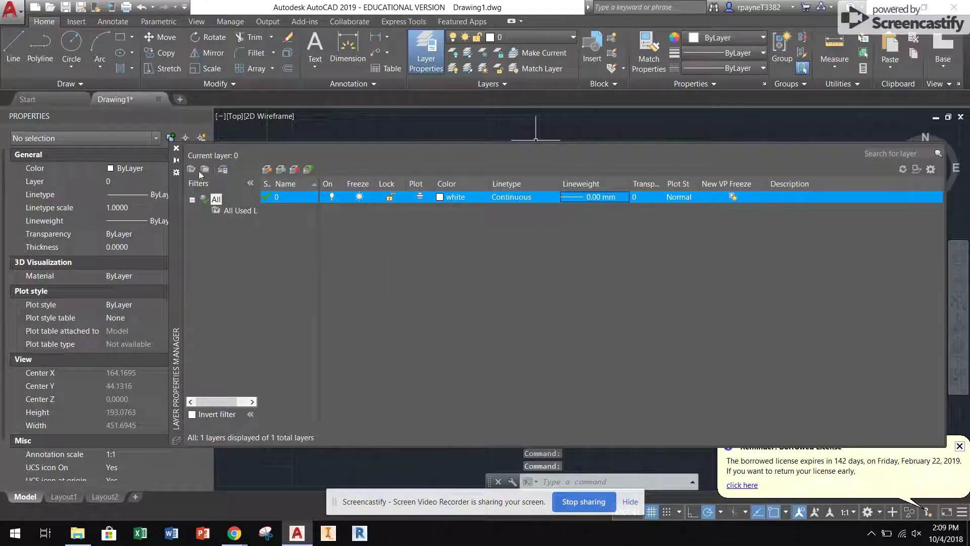
left_click(177, 148)
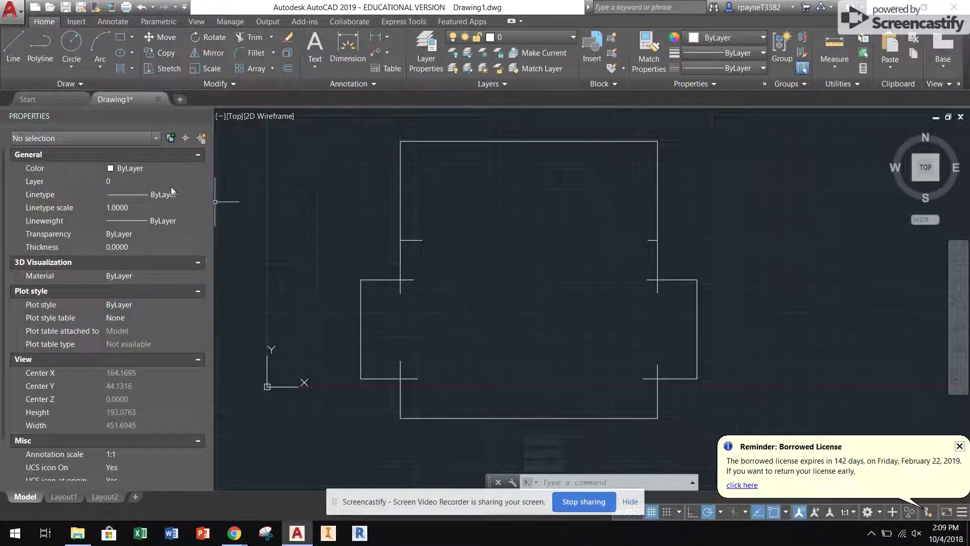
Sketch a small house front beside the net: a square with a two-line gable roof
scroll(426, 320, "down", 2)
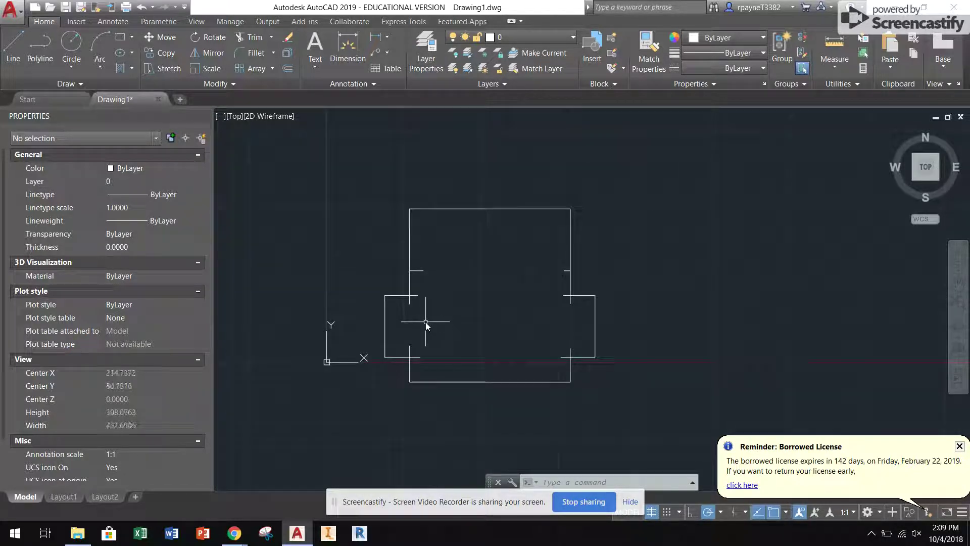
middle_click_drag(648, 355, 563, 339)
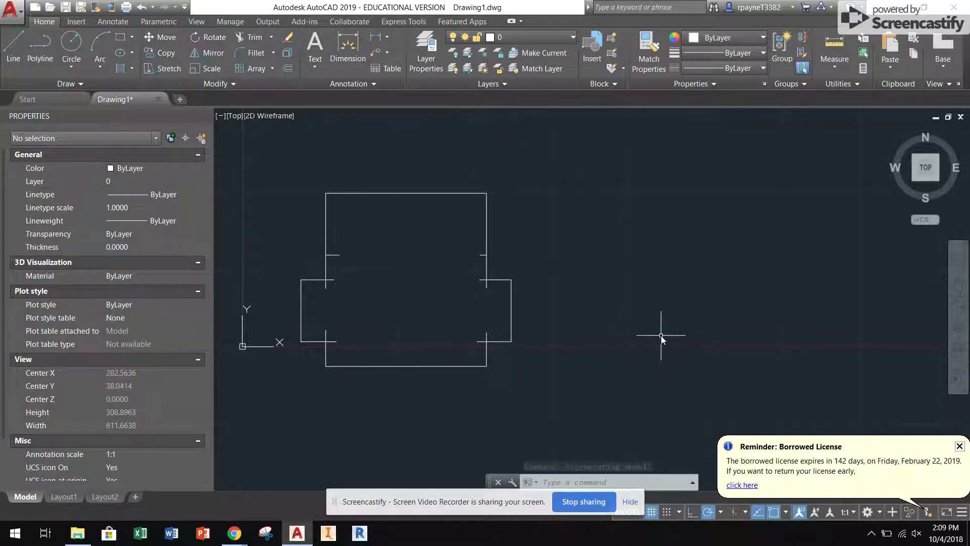
key("l")
key("Return")
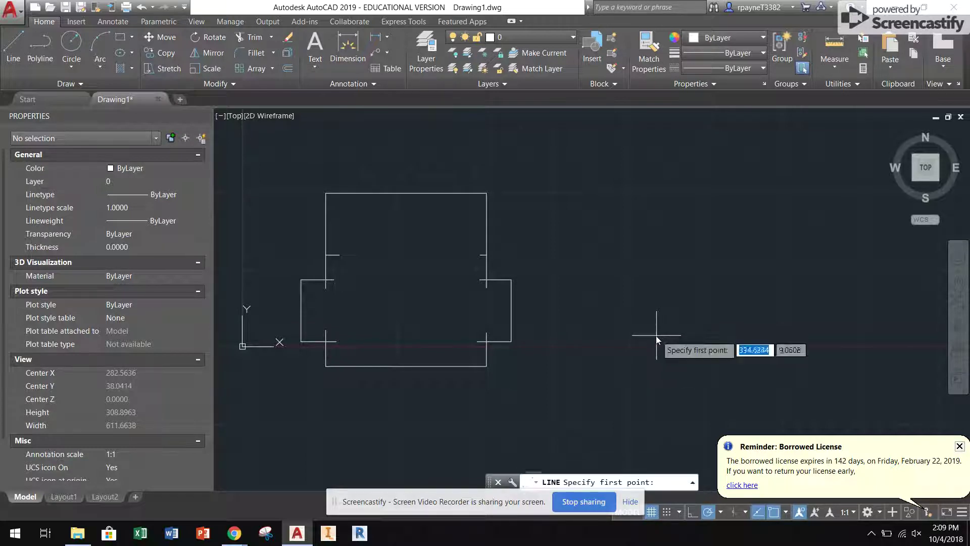
scroll(590, 332, "up", 4)
left_click(590, 332)
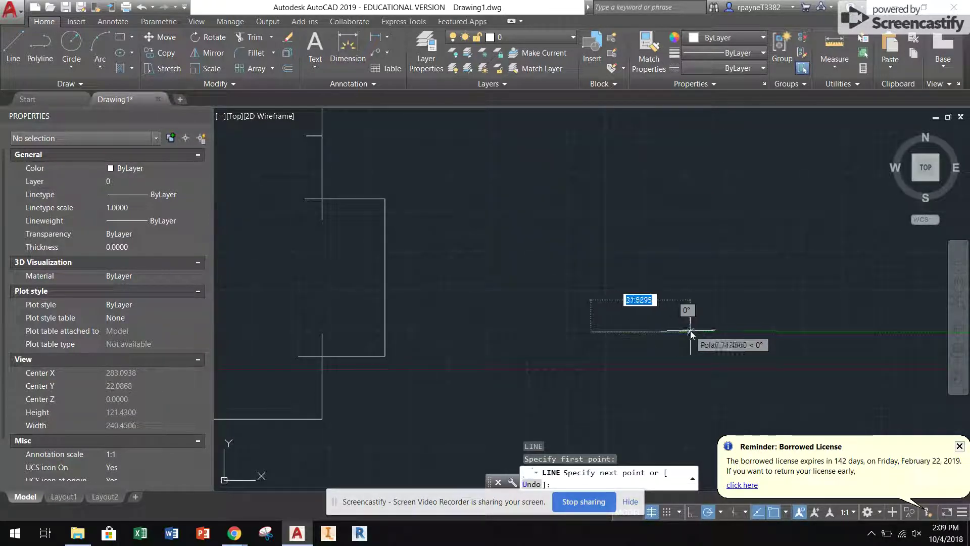
left_click(690, 332)
left_click(692, 250)
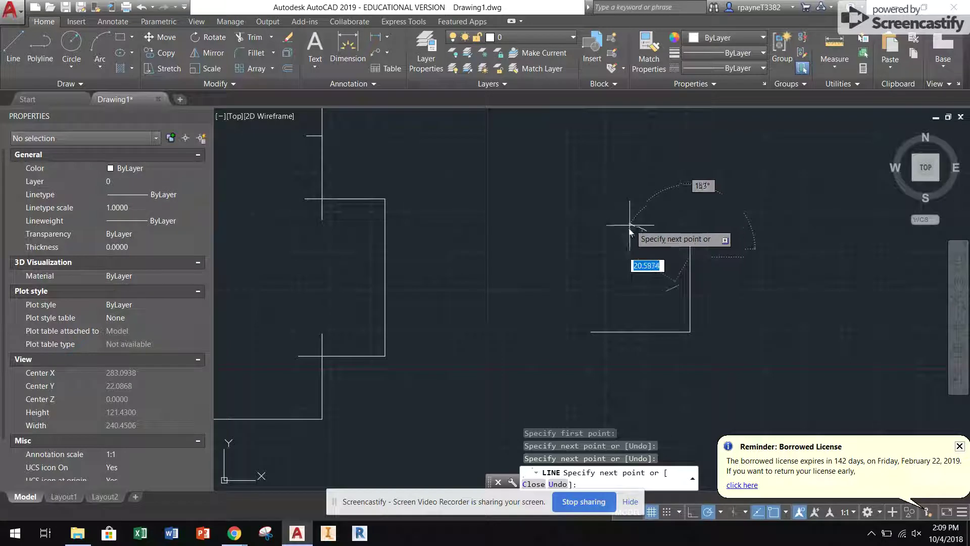
left_click(591, 249)
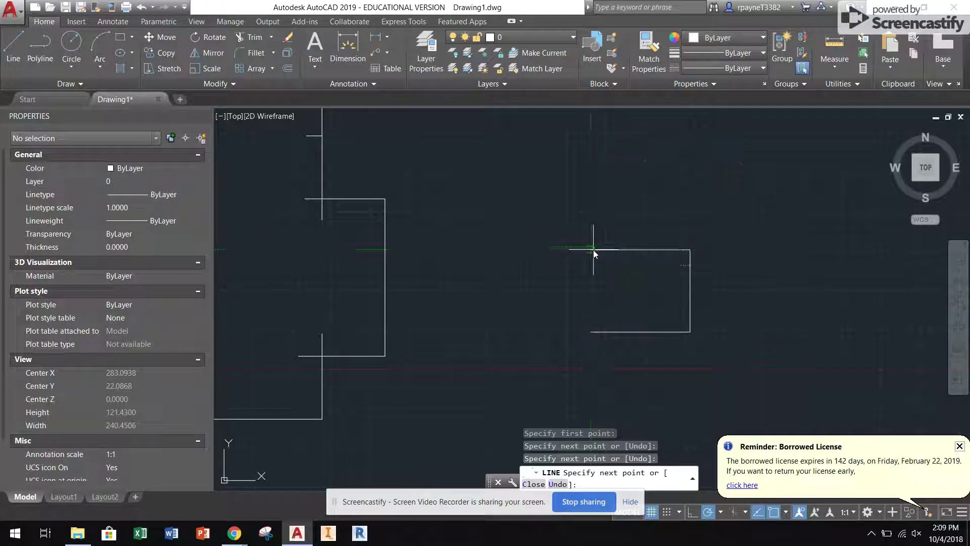
left_click(591, 333)
key("Return")
key("Return")
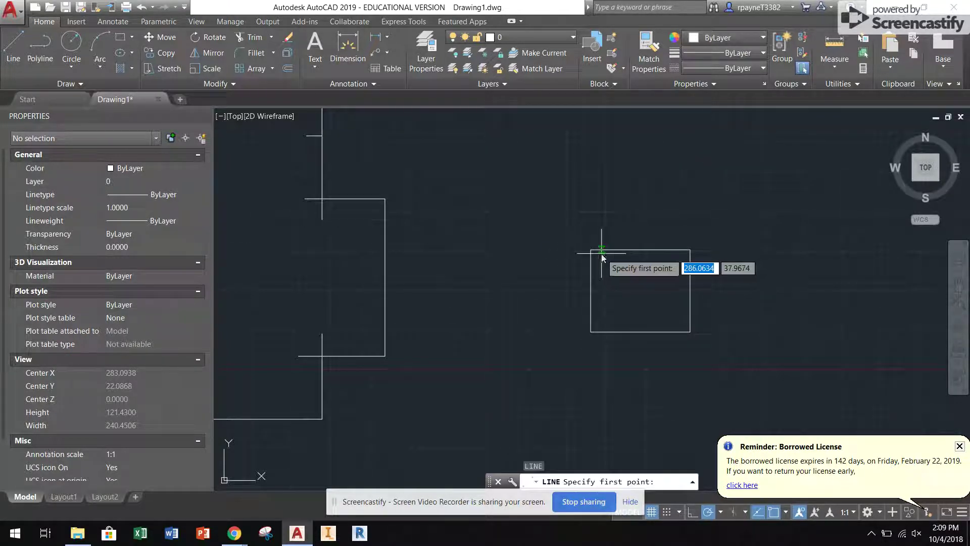
left_click(593, 251)
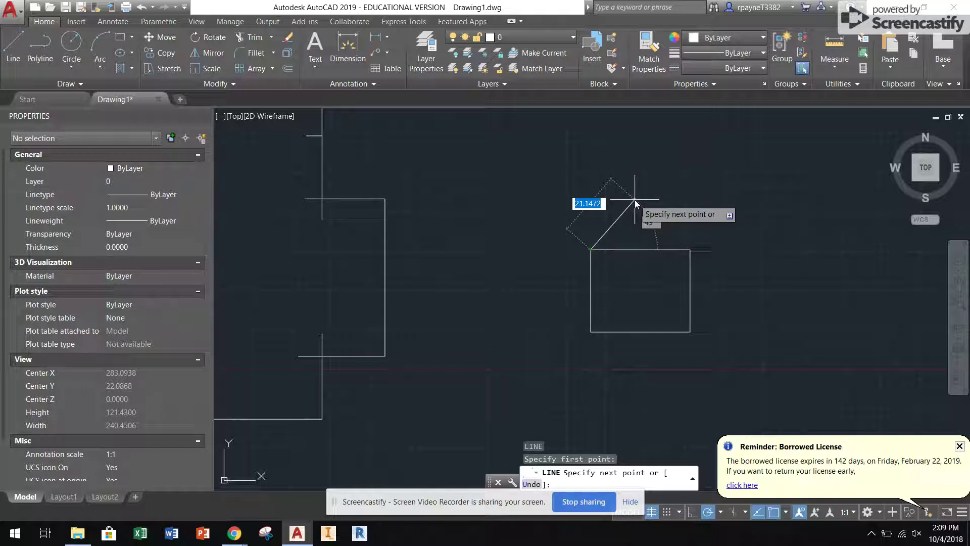
left_click(634, 200)
left_click(688, 249)
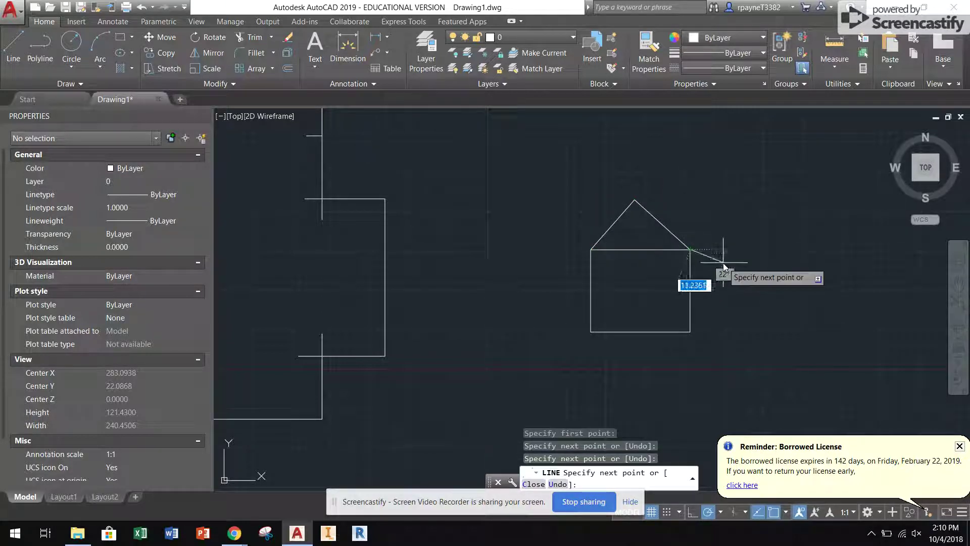
key("Return")
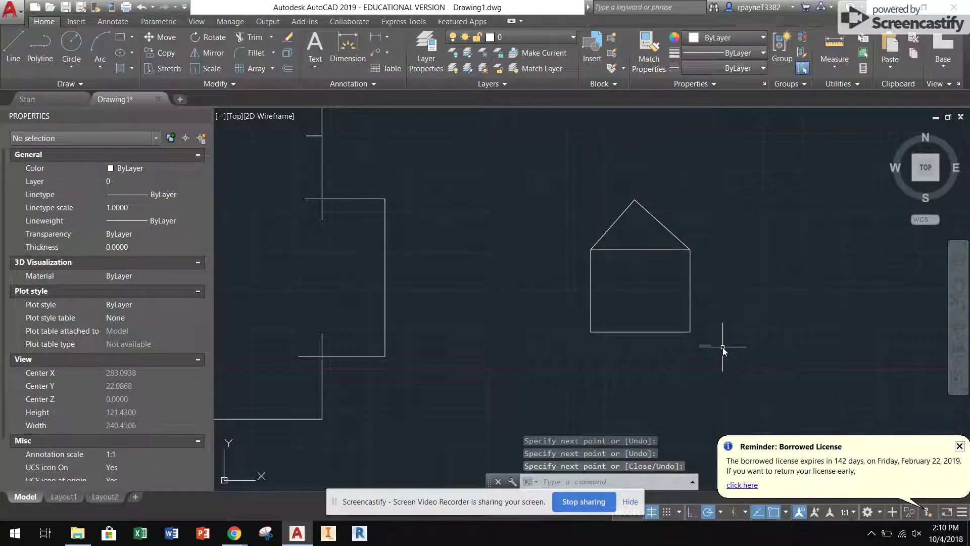
Erase the six-line house sketch and bring the Schoology block plan back up
scroll(453, 320, "down", 2)
middle_click_drag(656, 329, 580, 329)
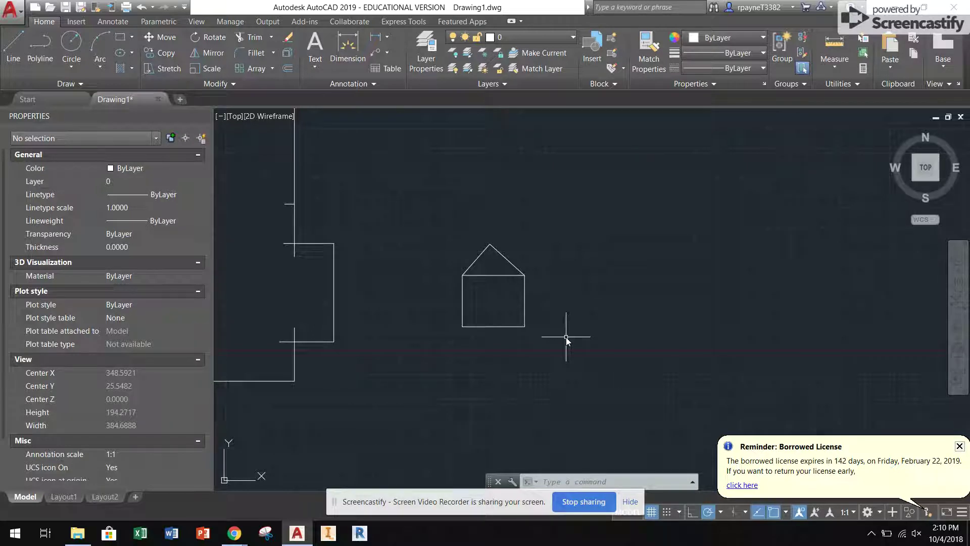
left_click(559, 341)
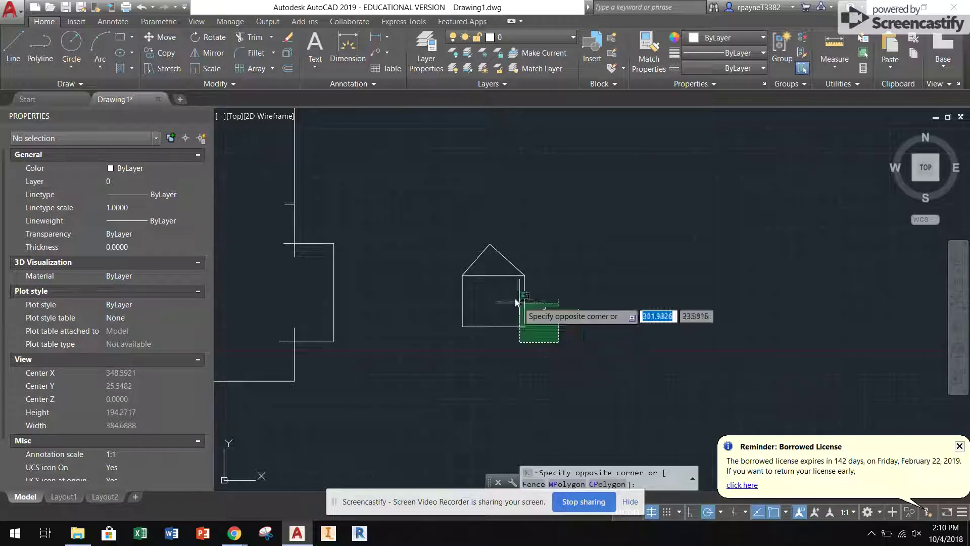
left_click(446, 234)
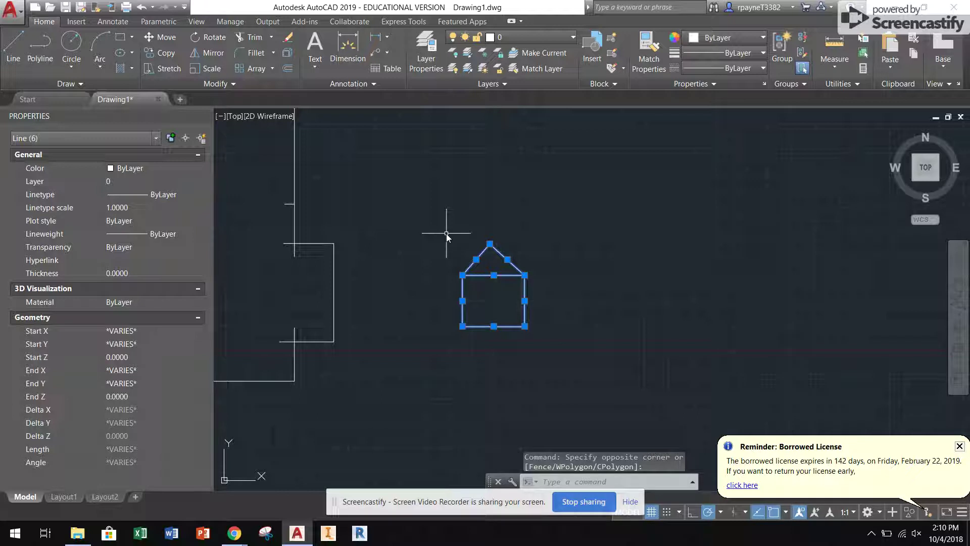
key("Delete")
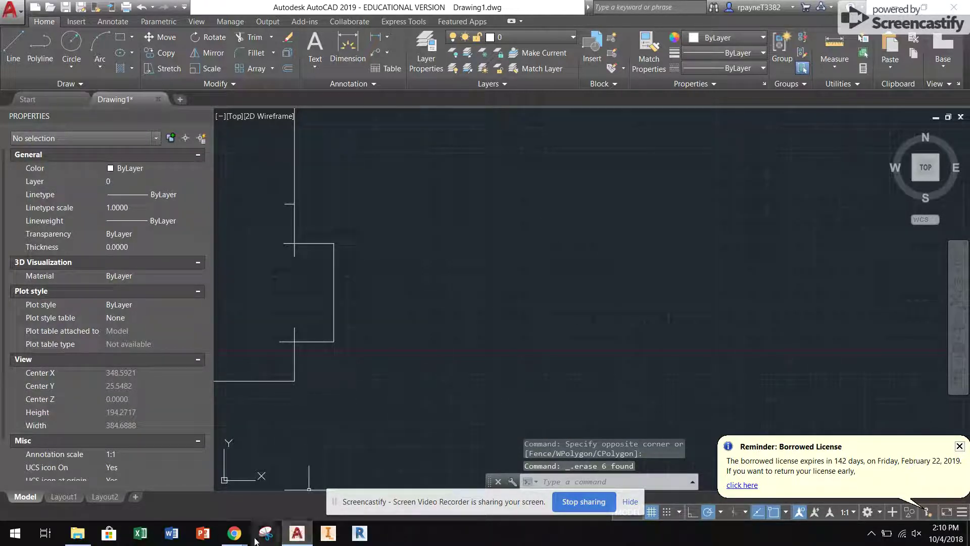
left_click(217, 510)
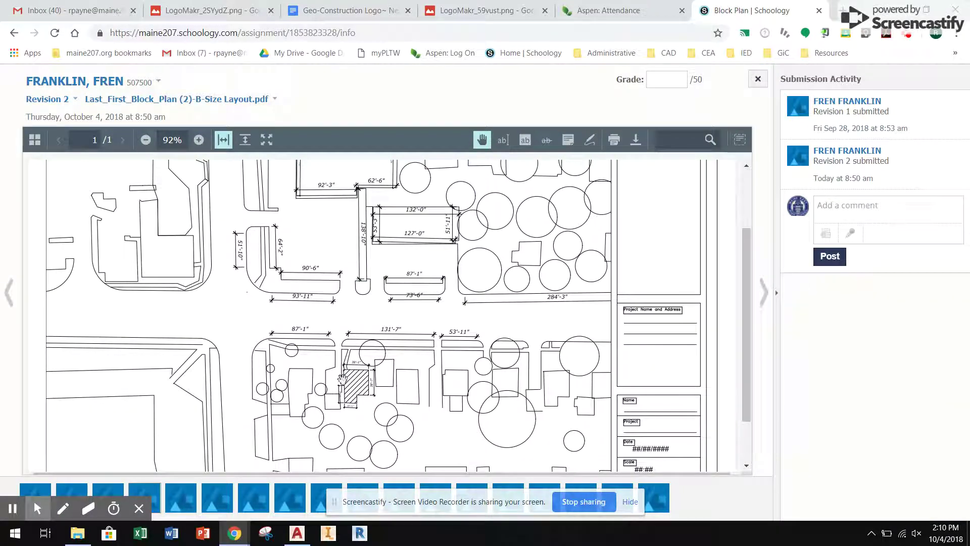
scroll(359, 399, "down", 3)
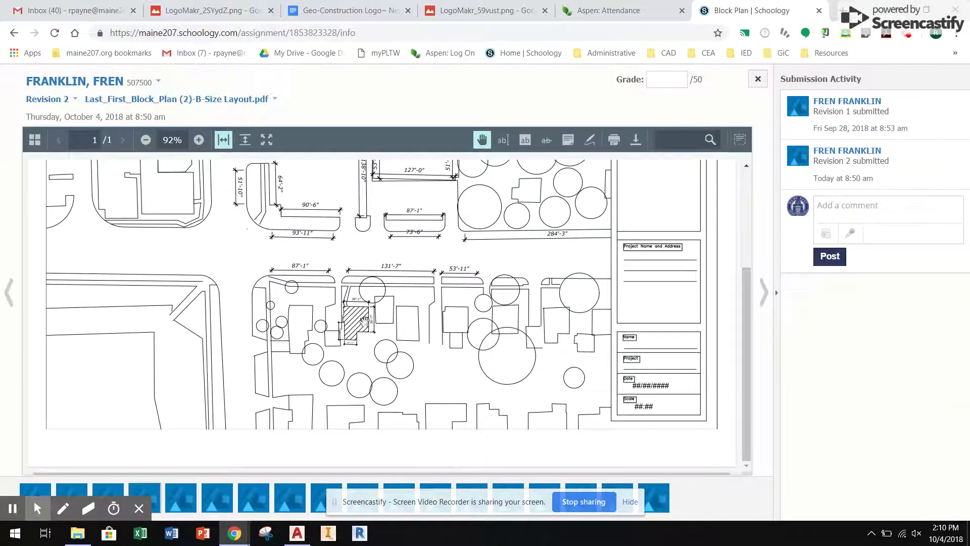
Back in AutoCAD, draw a 50 by 30 rectangle of lines right of the house net
left_click(297, 533)
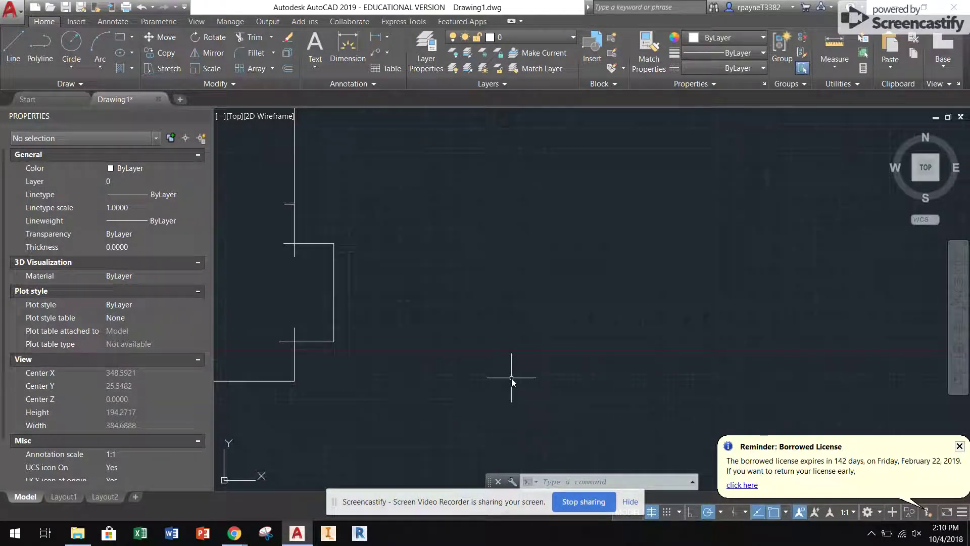
key("l")
key("Return")
left_click(526, 249)
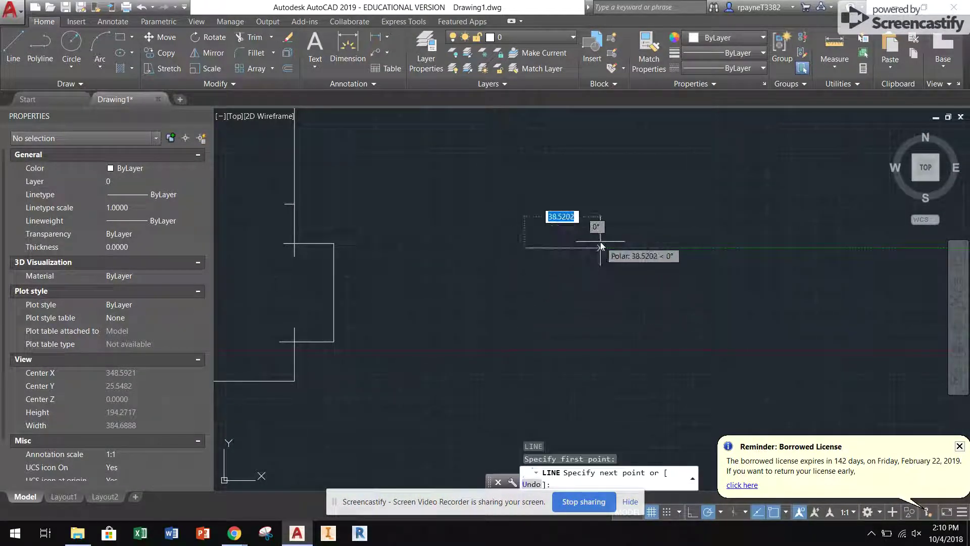
type("50")
key("Return")
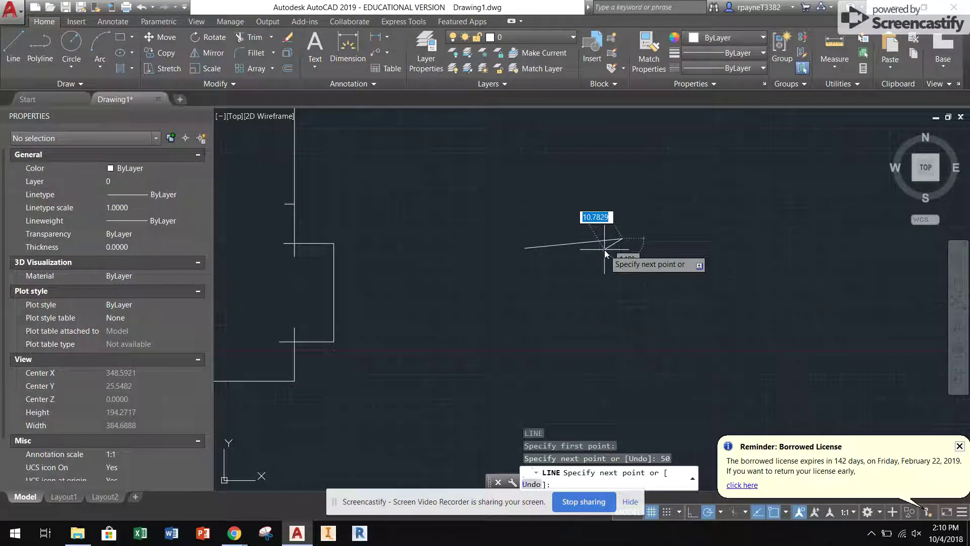
type("u")
key("Return")
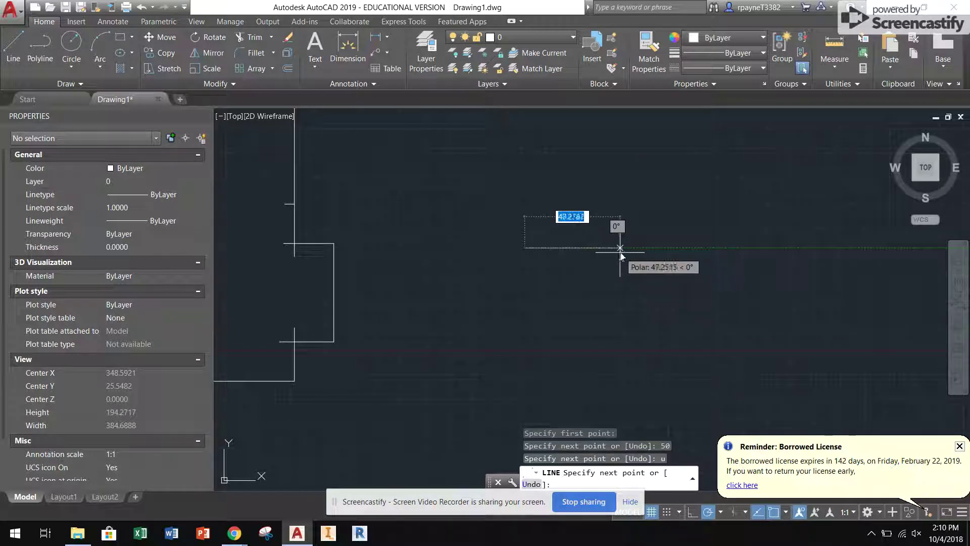
type("50")
key("Return")
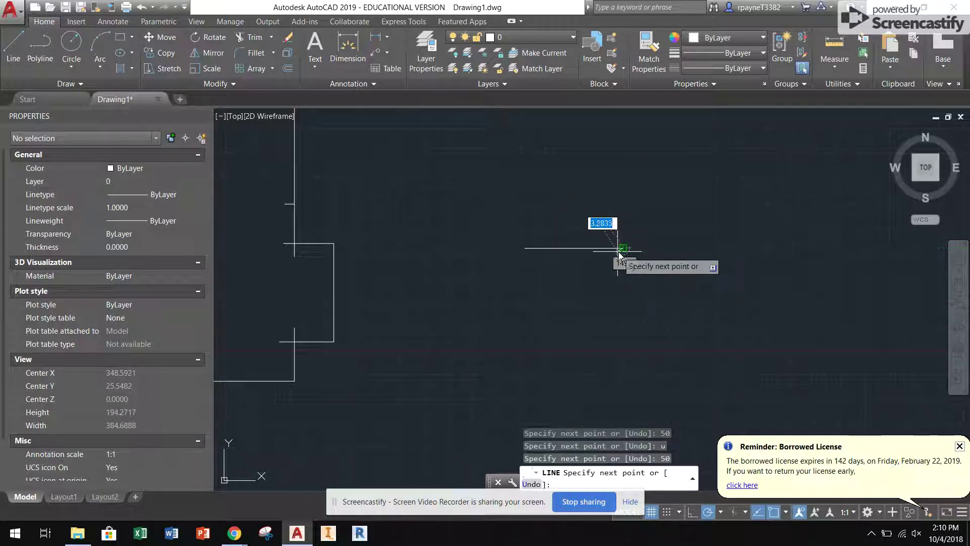
type("30")
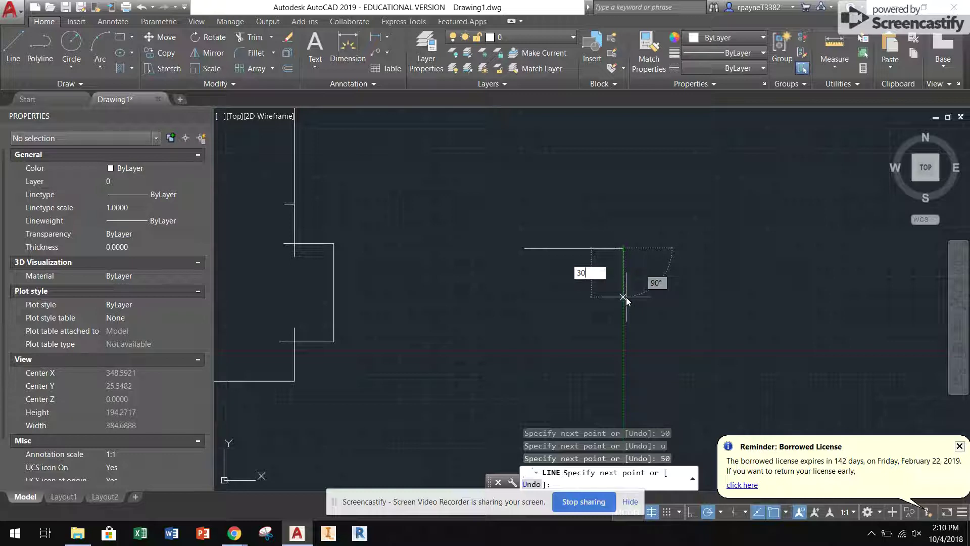
key("Return")
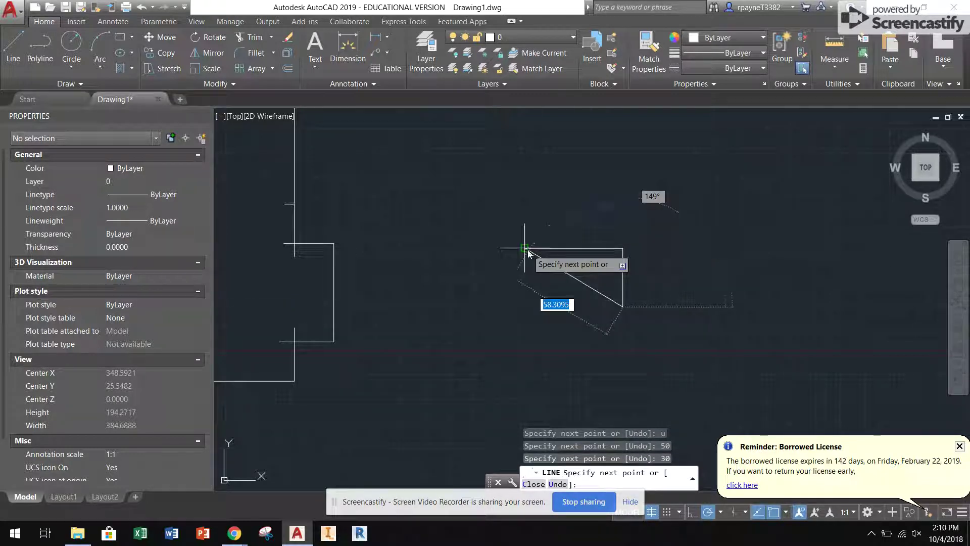
left_click(527, 308)
left_click(525, 248)
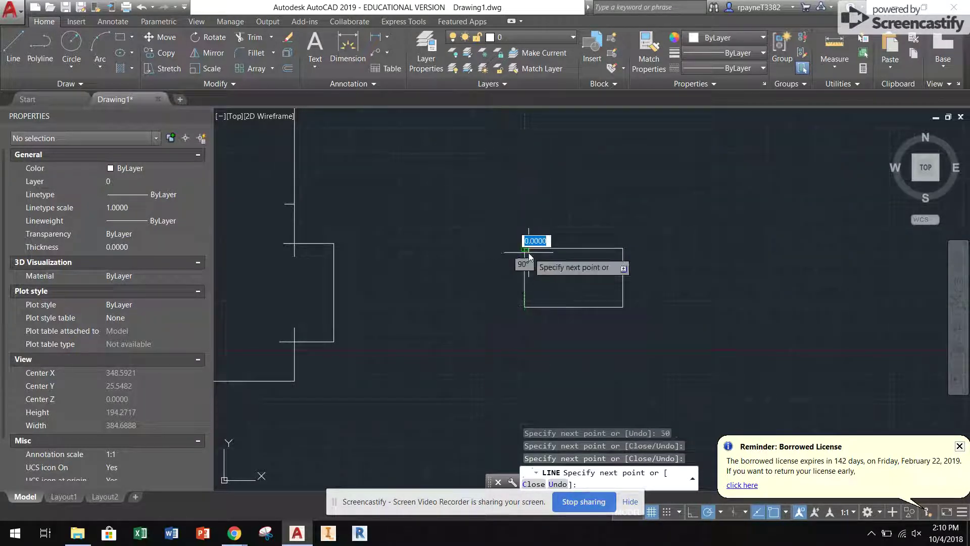
key("Escape")
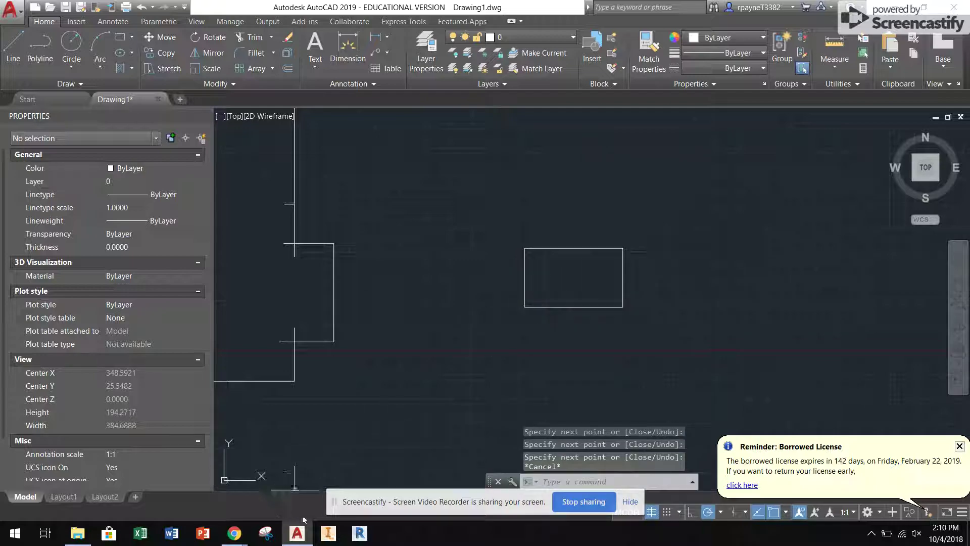
Bring the Schoology window forward briefly, then switch back to the AutoCAD drawing
mouse_move(247, 535)
left_click(241, 480)
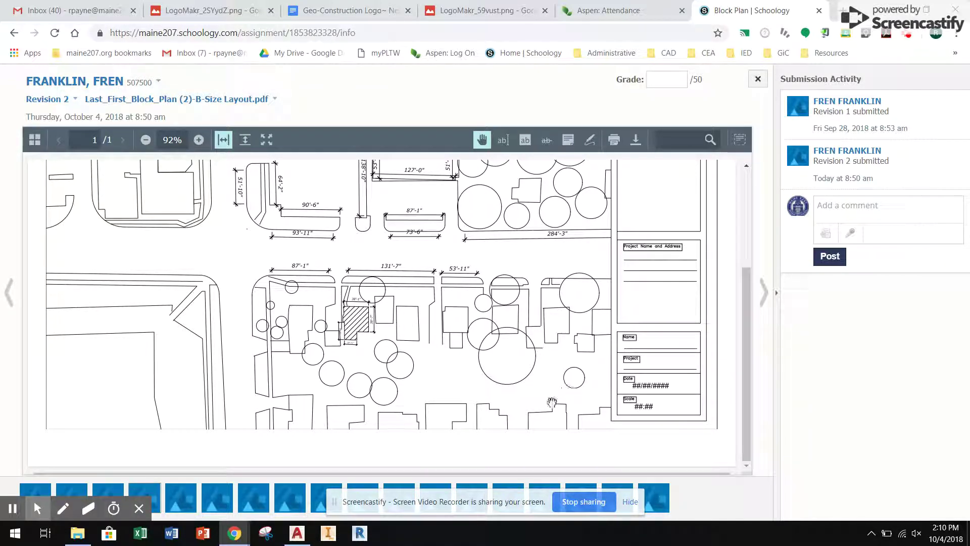
left_click(303, 532)
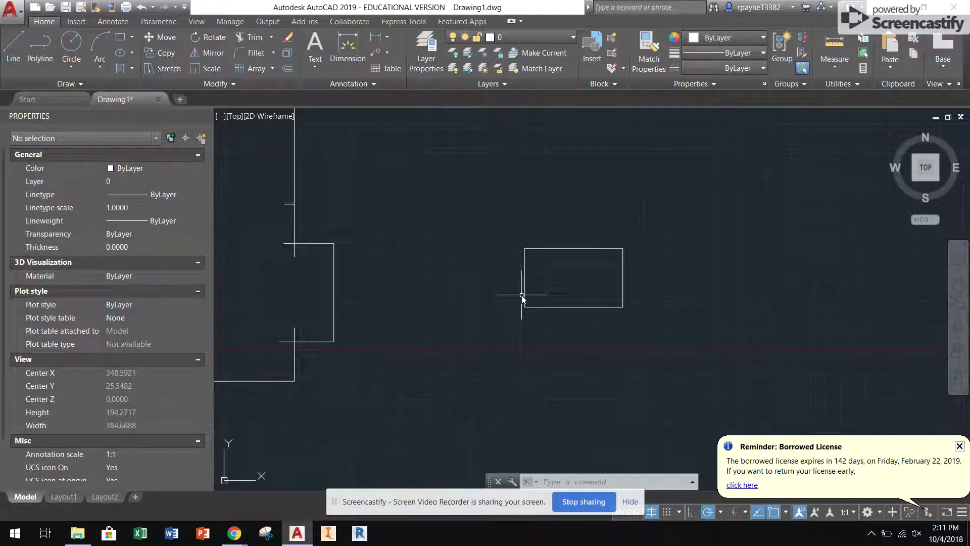
Draw a 10-unit-wide panel along the rectangle's left edge with LINE
type("l")
key("Return")
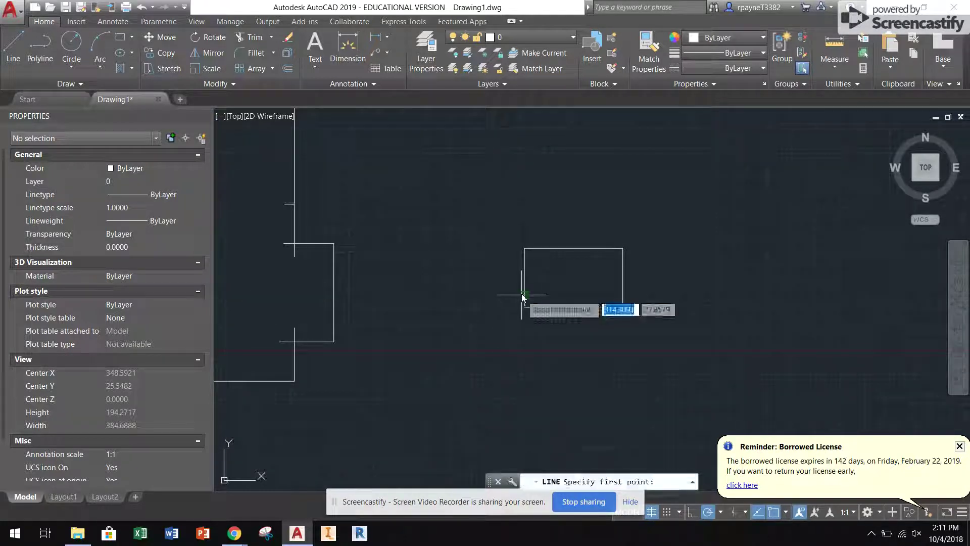
scroll(520, 309, "up", 4)
left_click(519, 319)
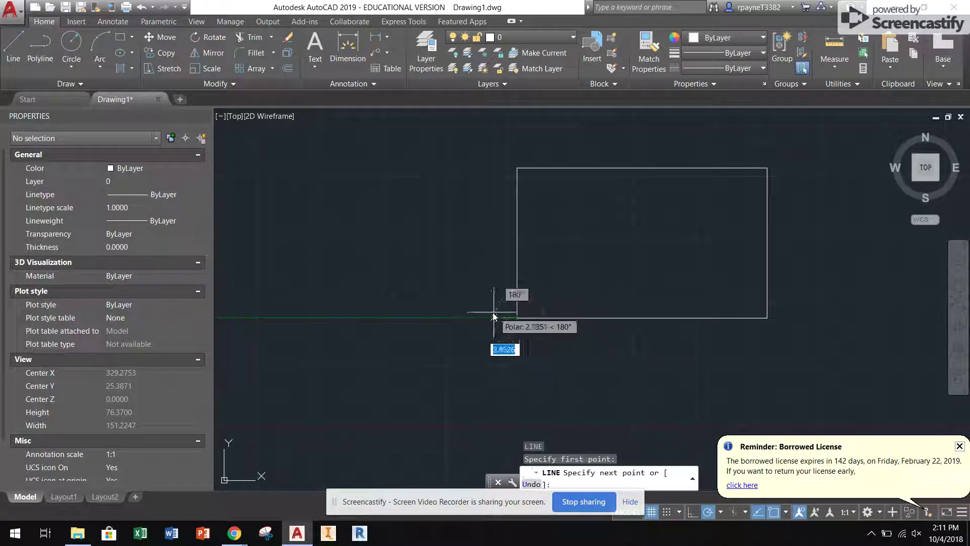
type("10")
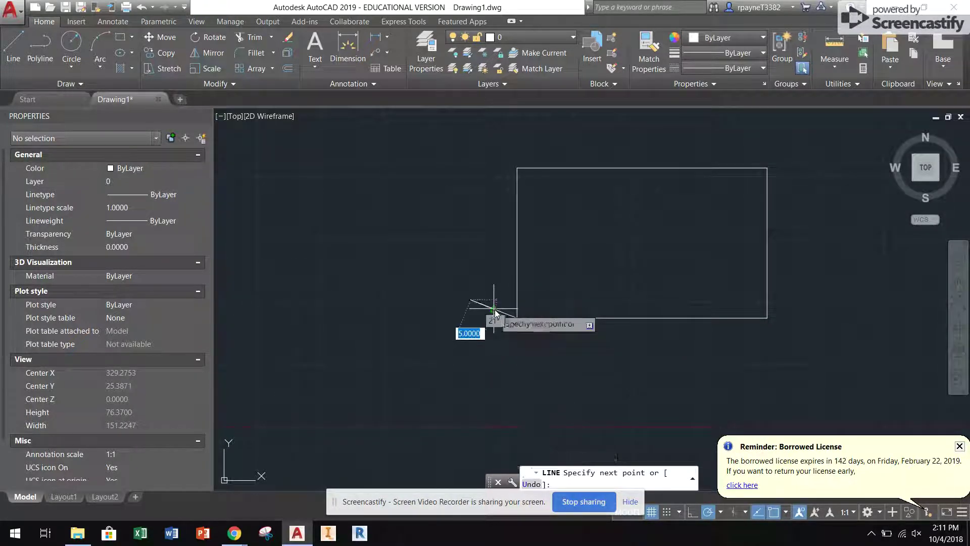
key("Return")
type("u")
key("Return")
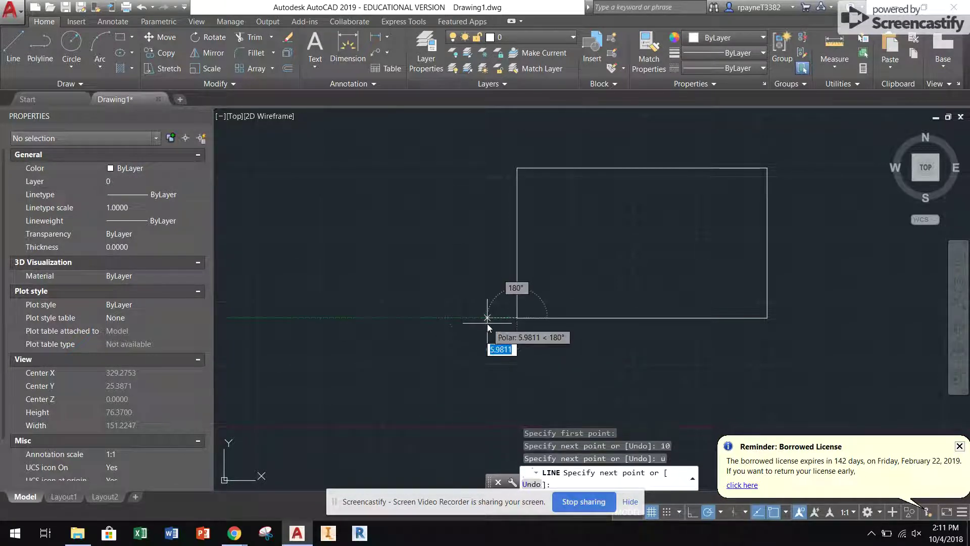
type("10")
key("Return")
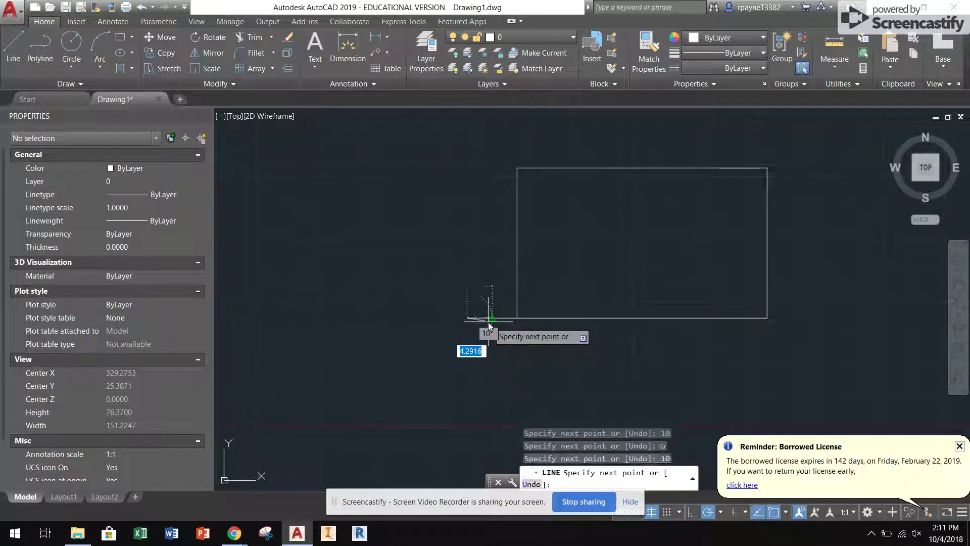
left_click(467, 168)
left_click(519, 169)
key("Escape")
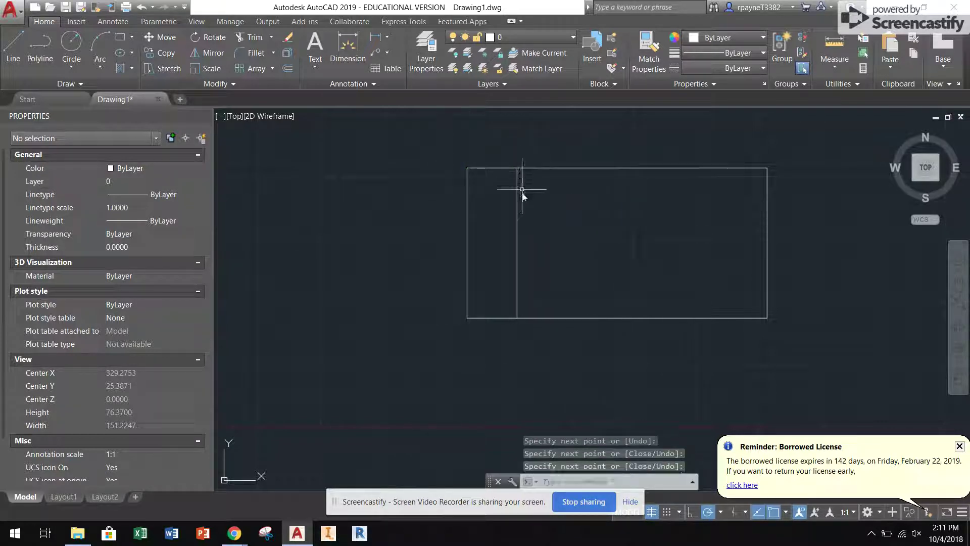
Mirror the three left-panel lines about the rectangle's vertical centre, keeping the originals
left_click(504, 327)
left_click(444, 155)
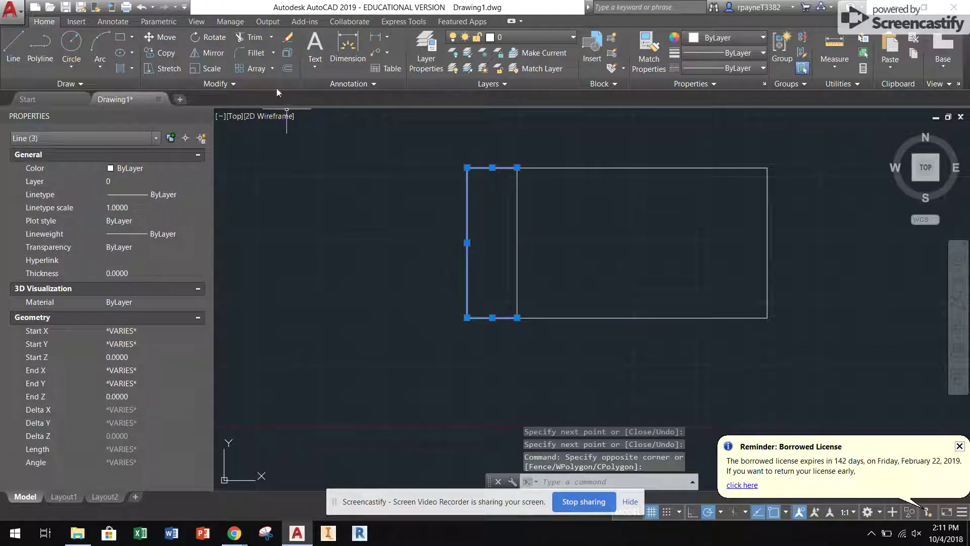
left_click(207, 52)
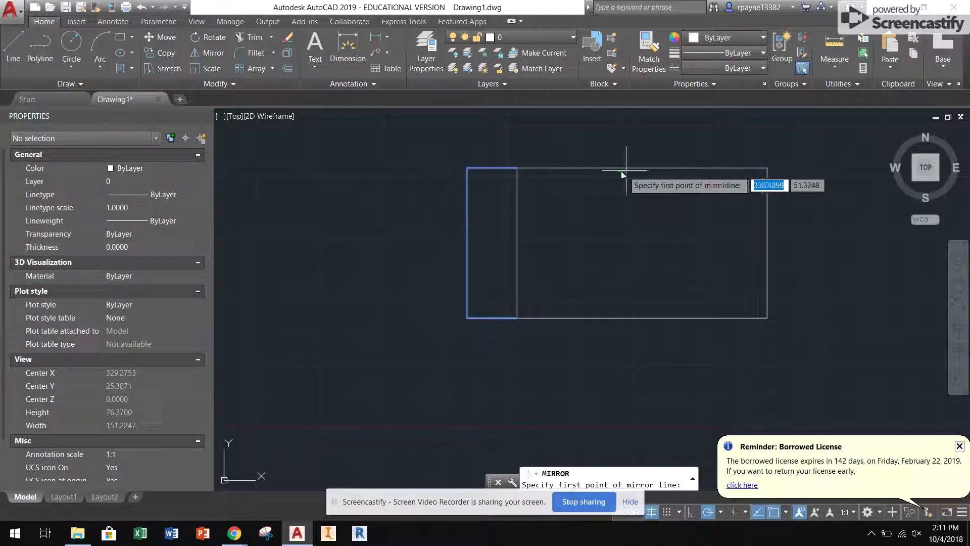
left_click(643, 168)
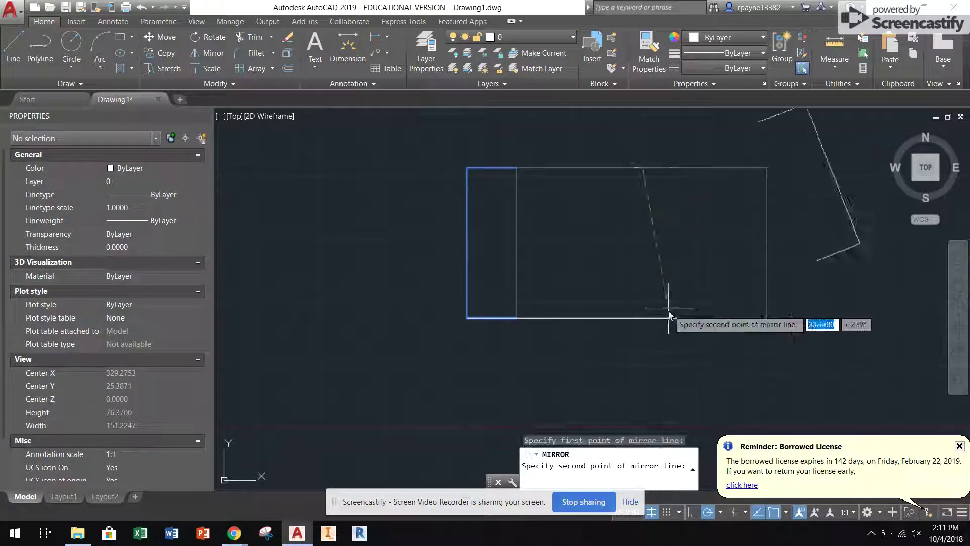
left_click(643, 348)
key("Return")
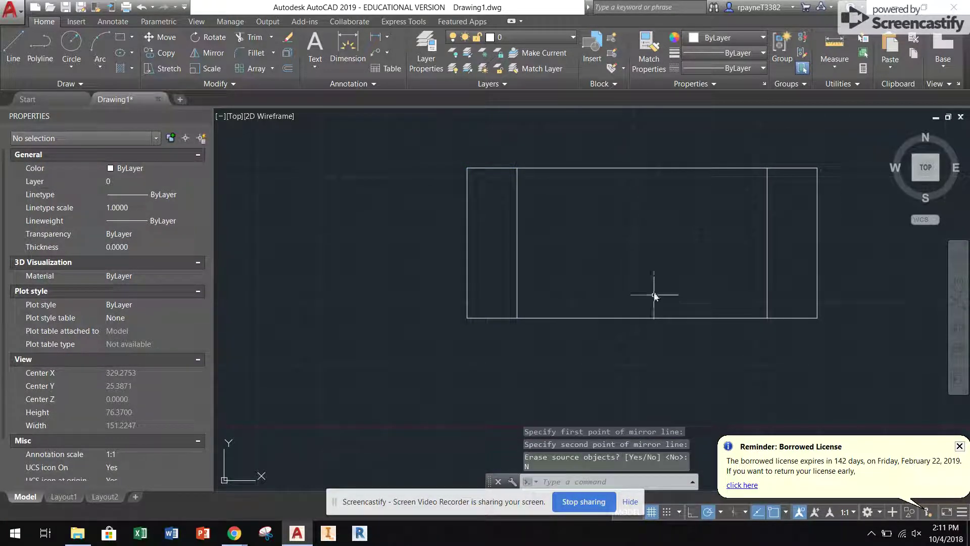
Draw a 10-unit-deep panel under the rectangle's bottom edge
type("l")
key("Return")
left_click(767, 317)
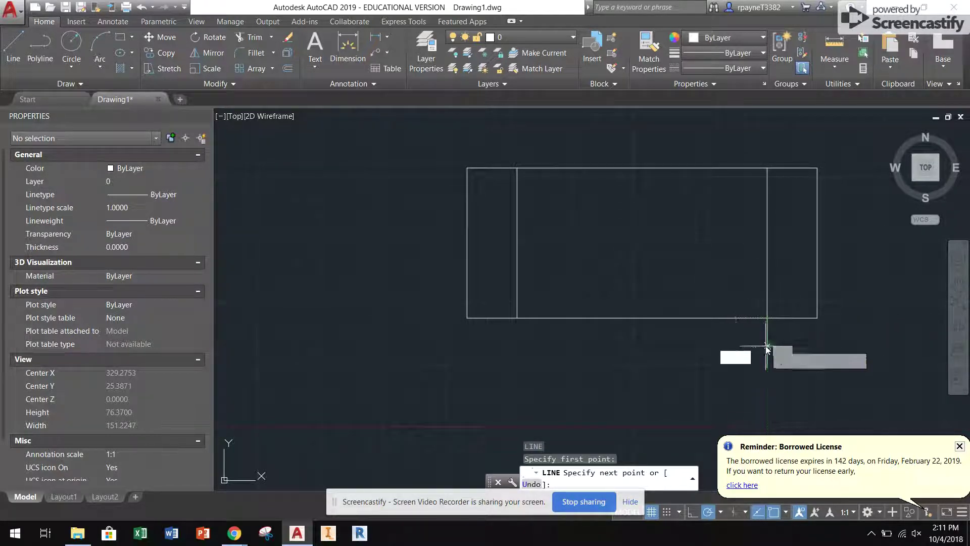
type("10")
key("Return")
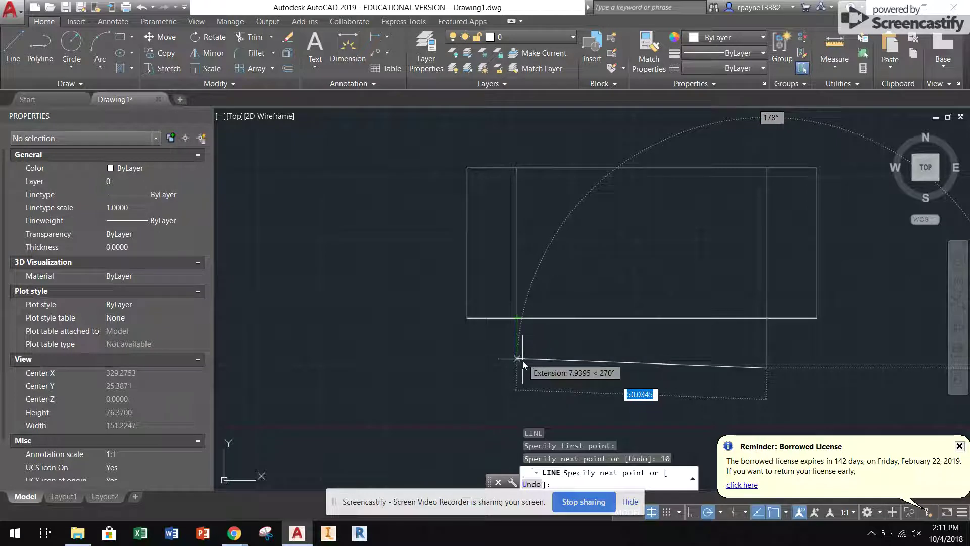
left_click(518, 369)
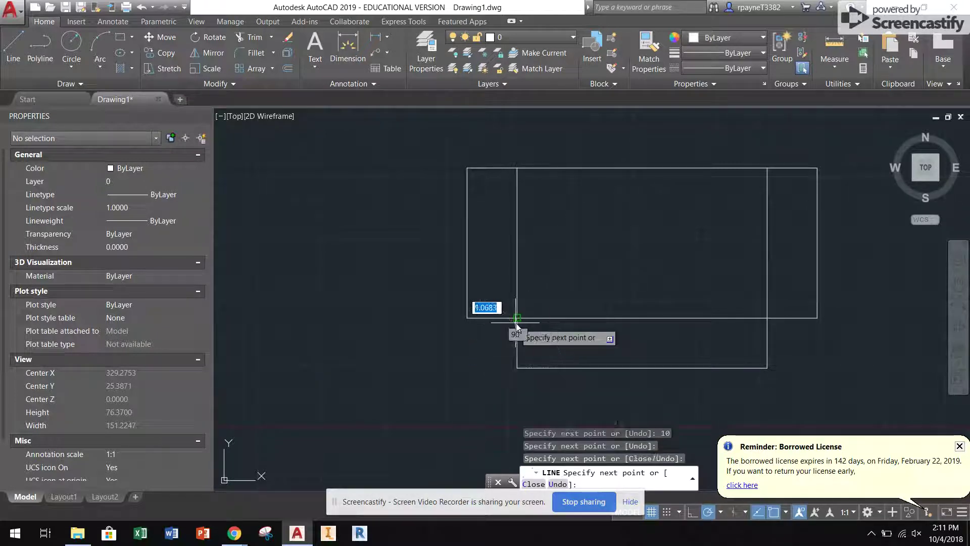
key("Return")
Mirror the bottom panel above about the horizontal midline, keeping the original, and recentre the net
left_click(784, 378)
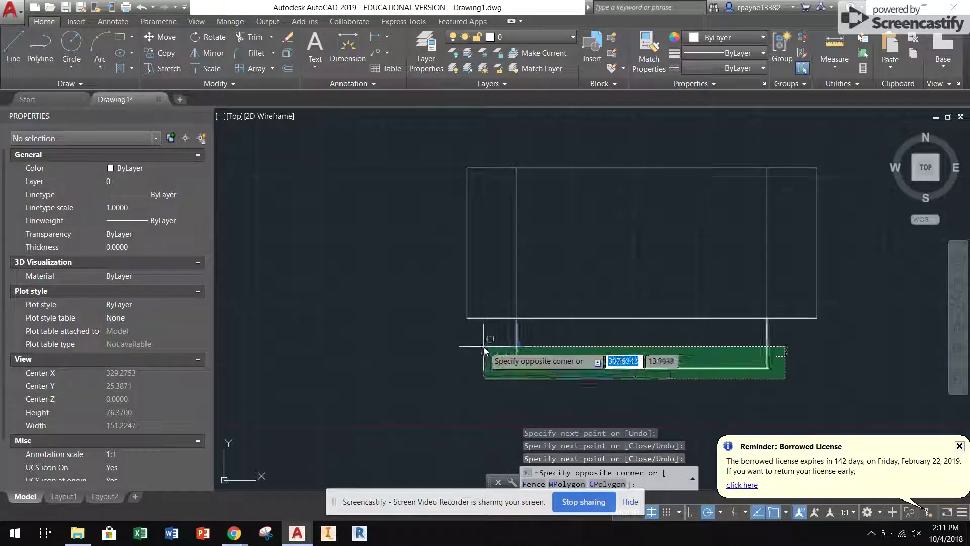
left_click(483, 347)
left_click(207, 53)
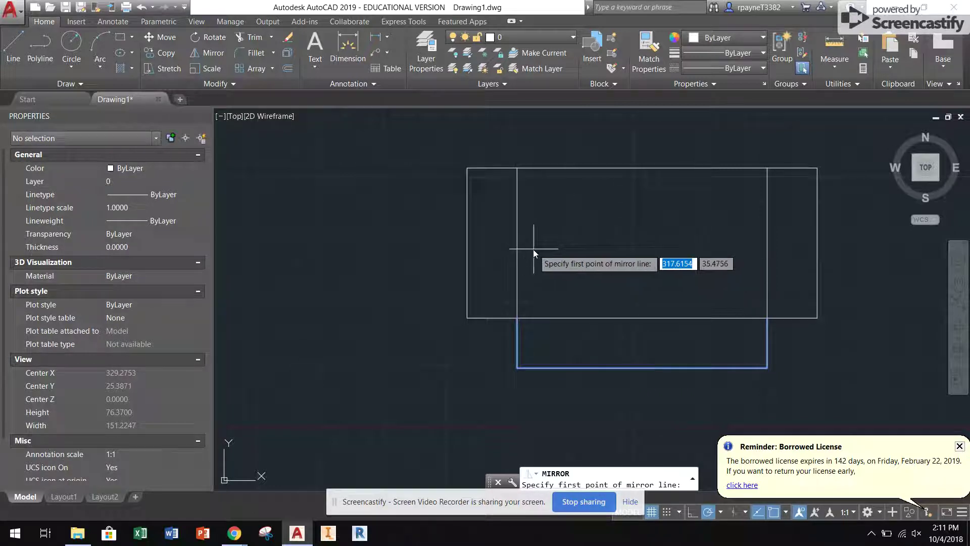
left_click(516, 244)
left_click(860, 249)
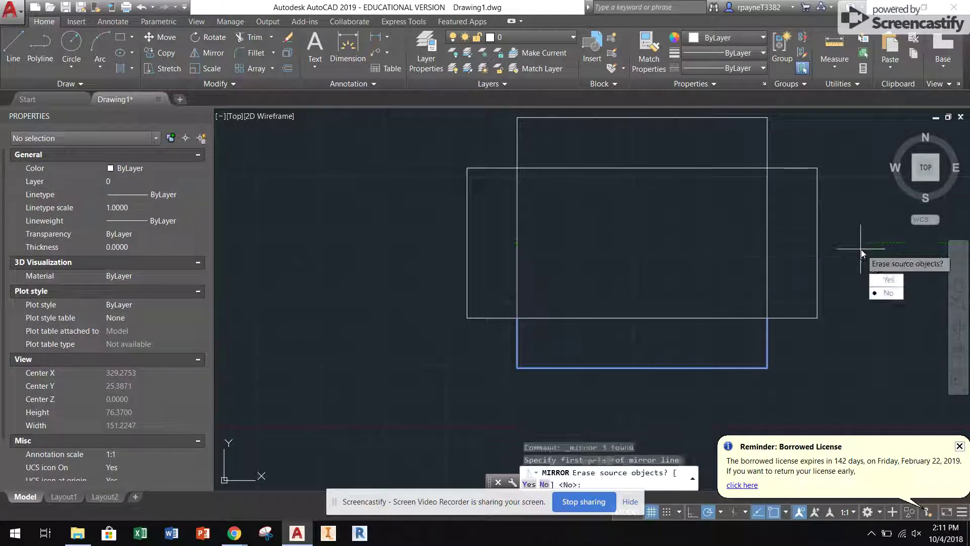
left_click(888, 293)
scroll(624, 317, "down", 2)
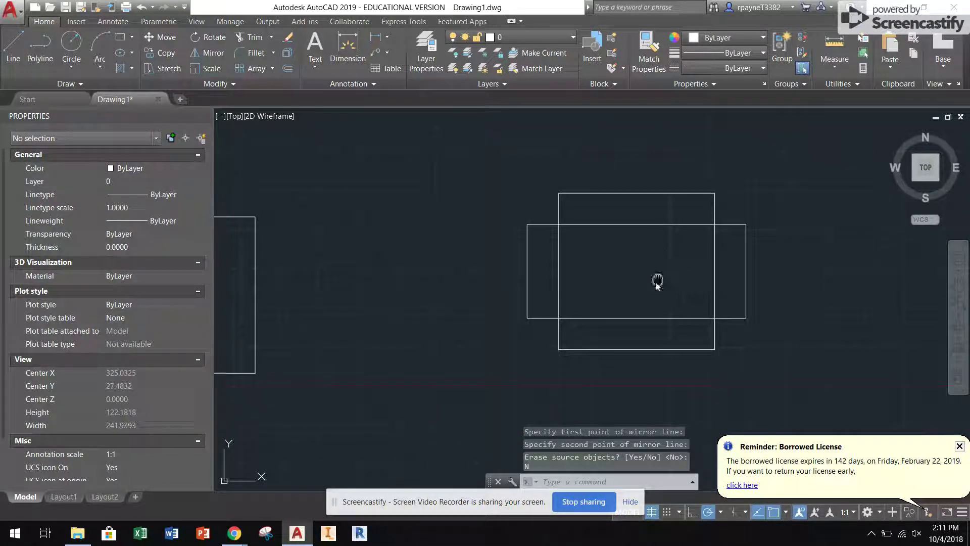
middle_click_drag(657, 281, 574, 293)
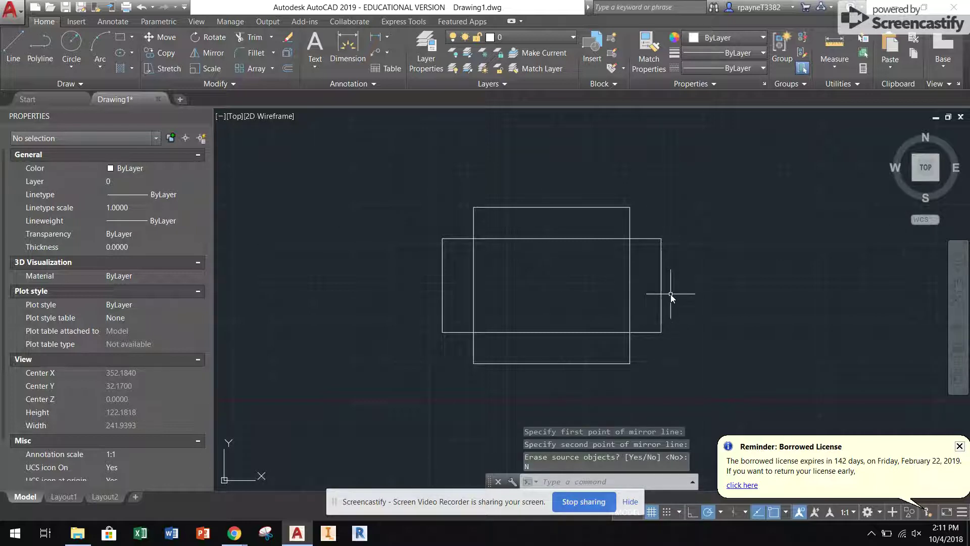
Draw guide lines from the left panel's corner to a point 10 units left of mid-height
type("l")
key("Return")
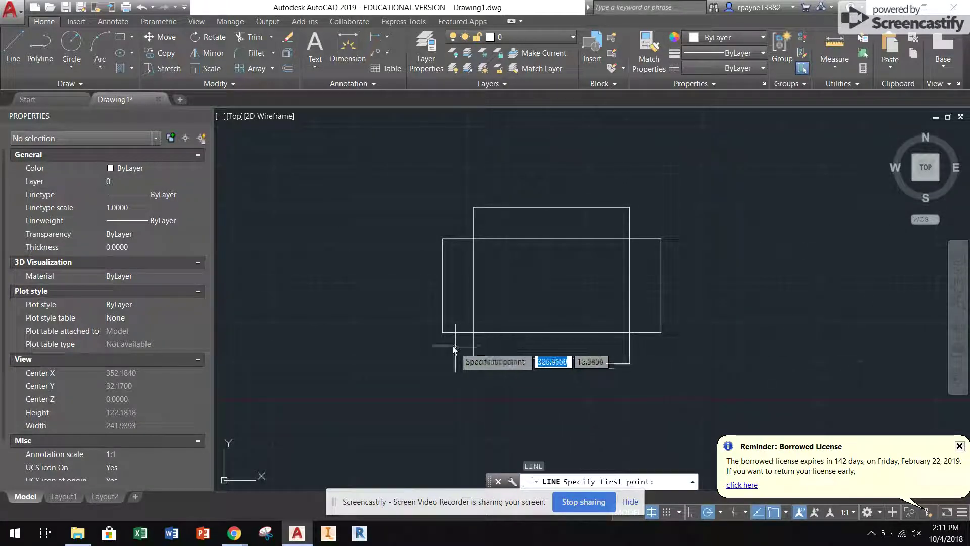
left_click(442, 334)
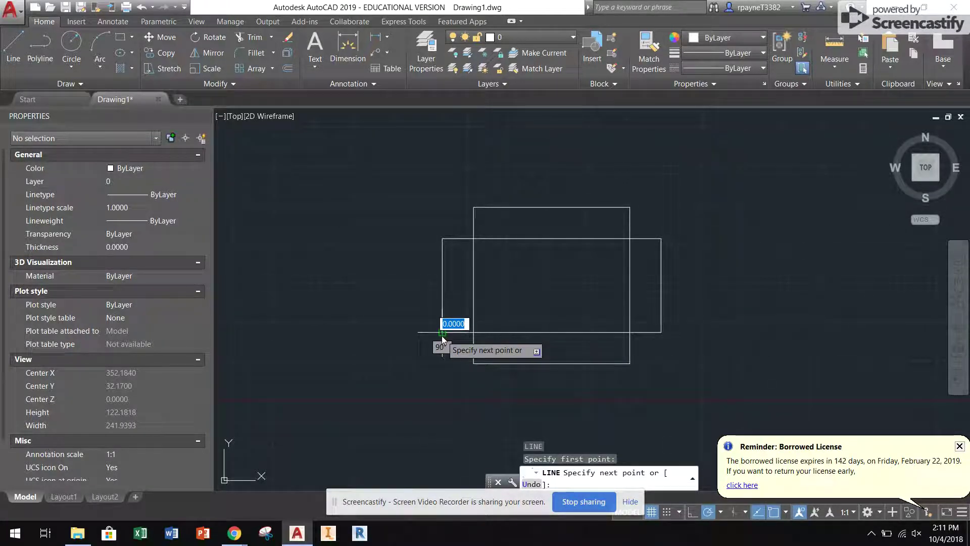
left_click(444, 286)
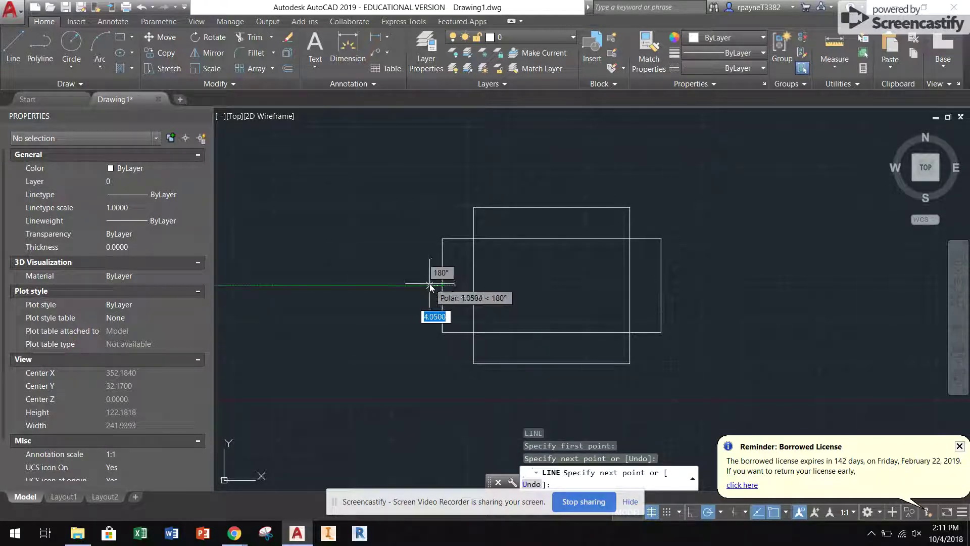
type("10")
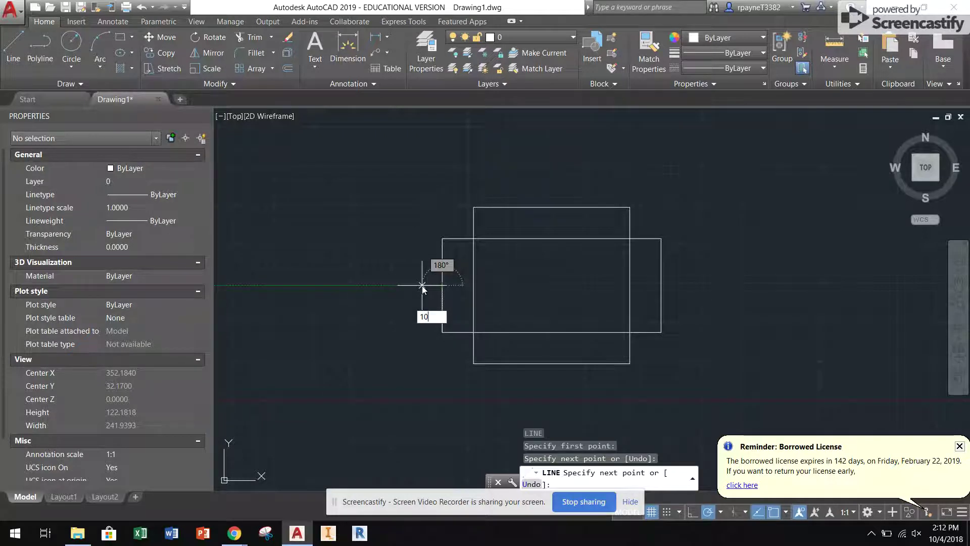
key("Return")
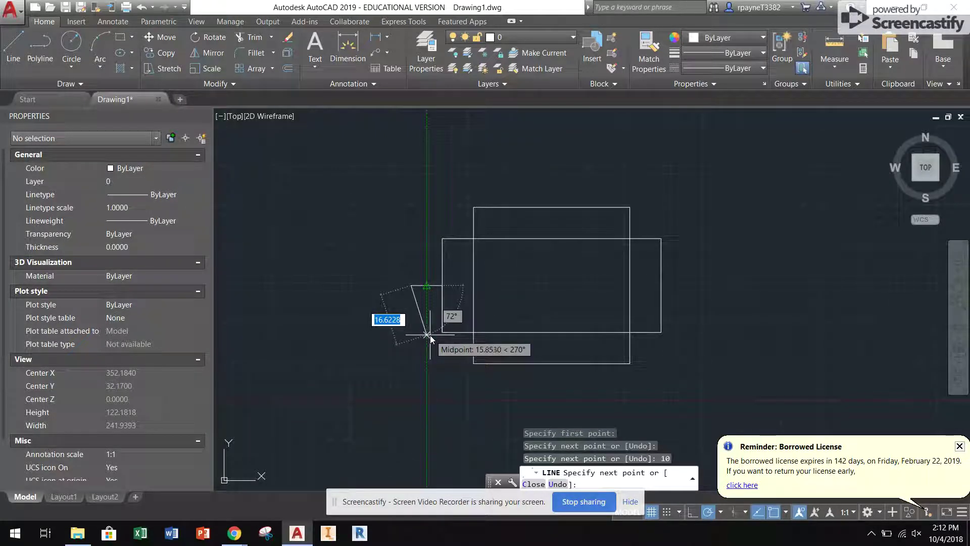
key("Return")
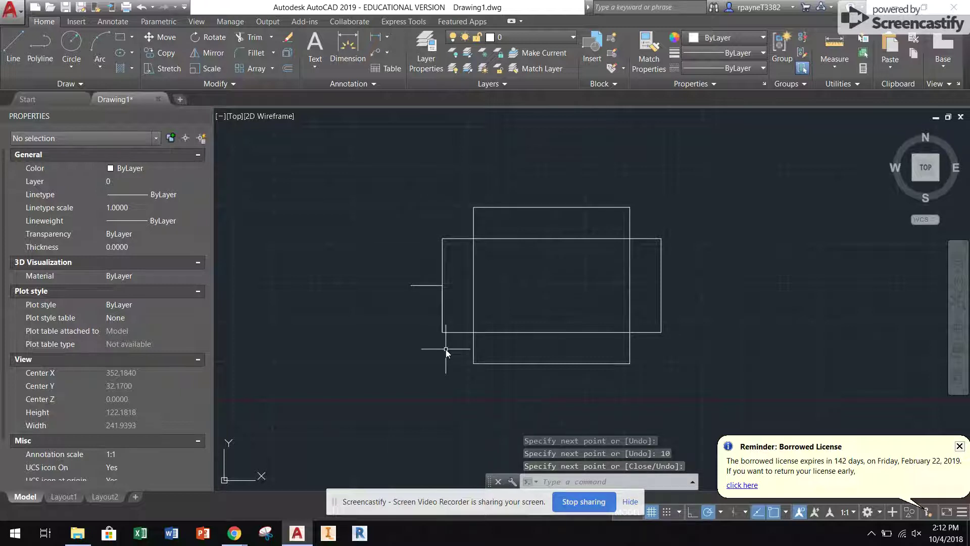
Draw the two gable lines from the panel's lower and upper corners to the guide tip
type("l")
key("Return")
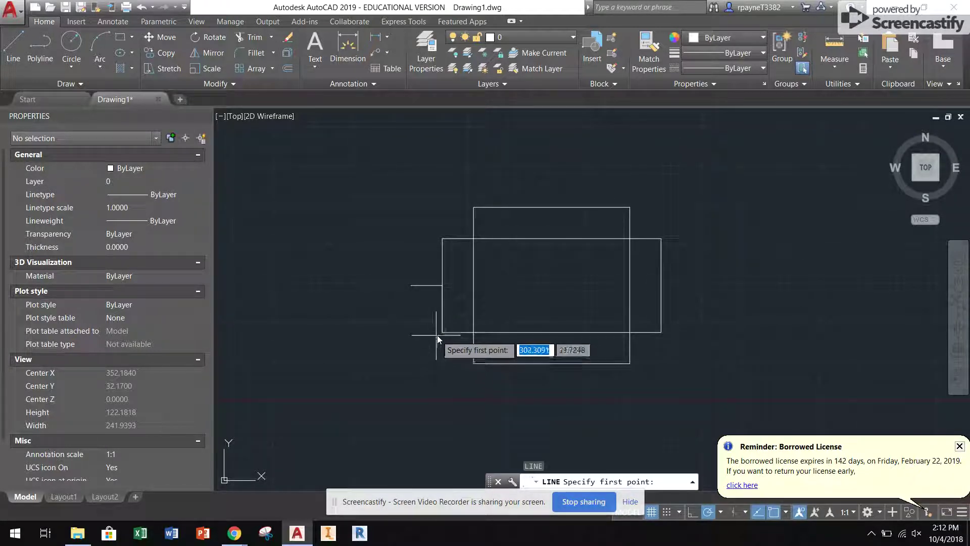
left_click(440, 333)
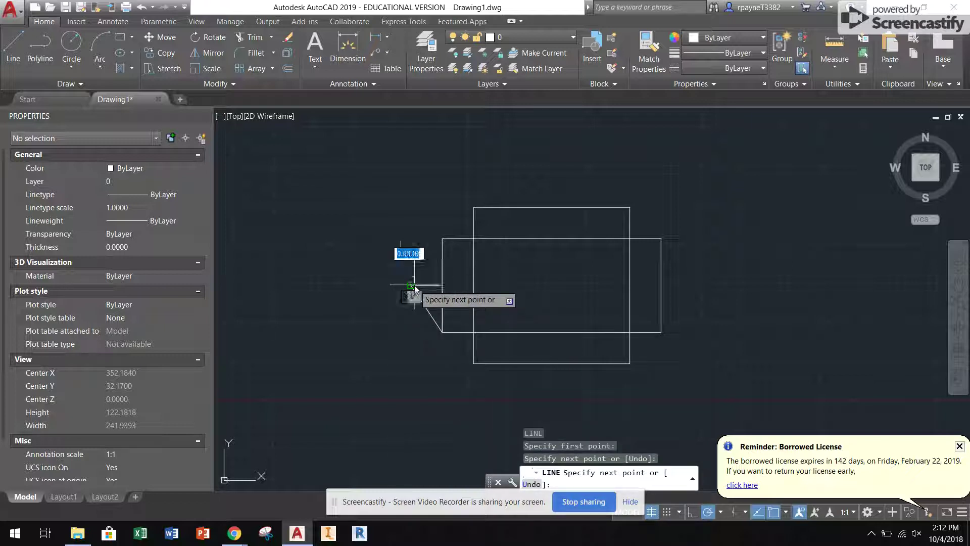
left_click(412, 286)
left_click(442, 239)
key("Return")
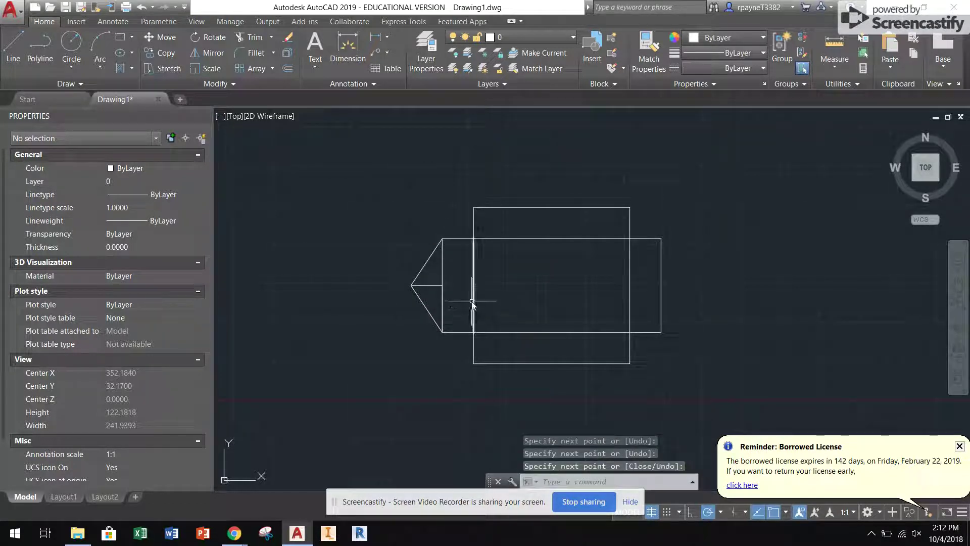
Erase the guide lines and the old straight outer edge
left_click(458, 305)
left_click(439, 278)
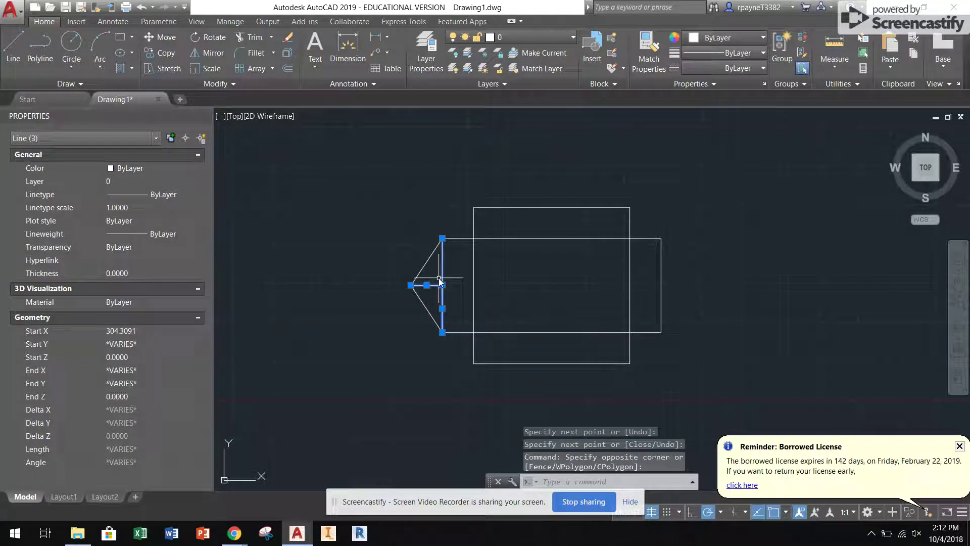
key("Delete")
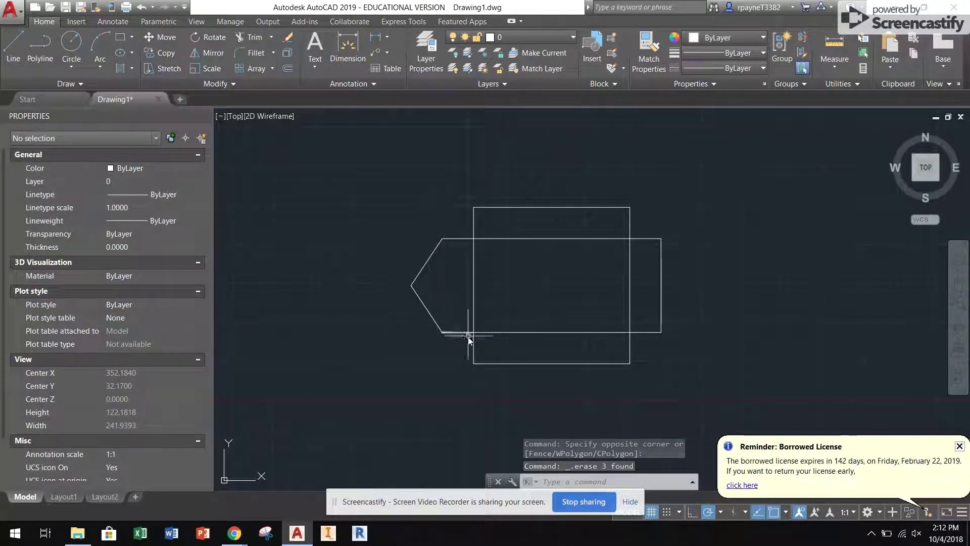
left_click(459, 338)
Select the left point's four lines and begin a mirror about the vertical midline, then cancel
left_click(368, 205)
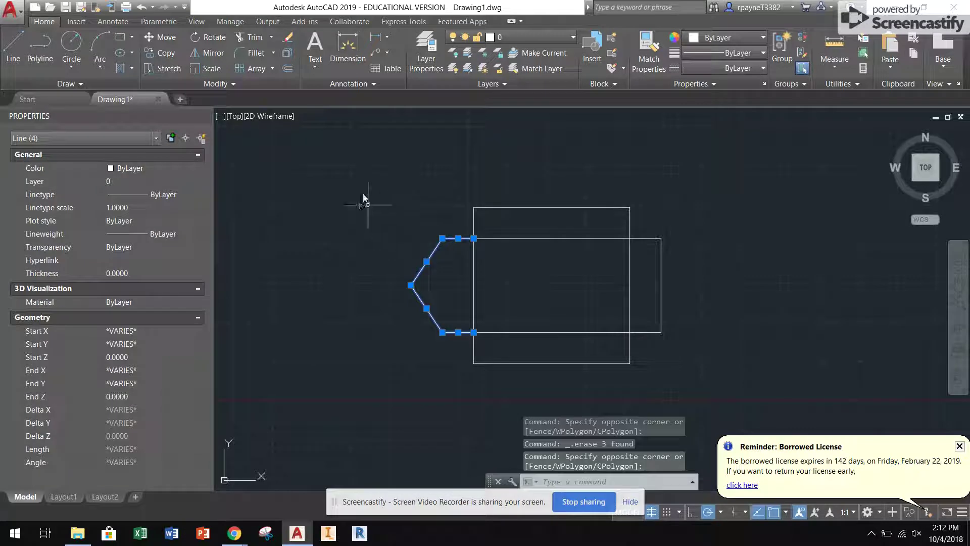
left_click(211, 69)
left_click(215, 52)
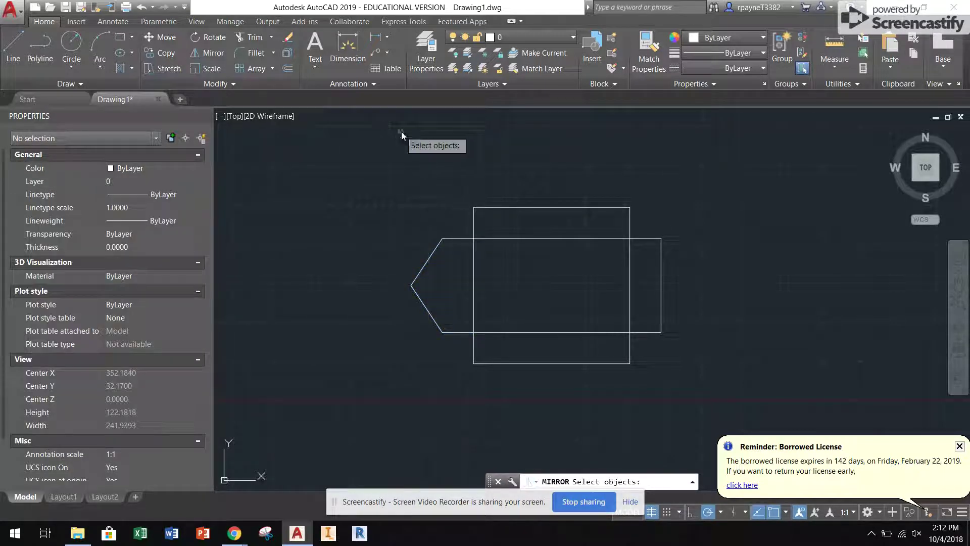
key("Escape")
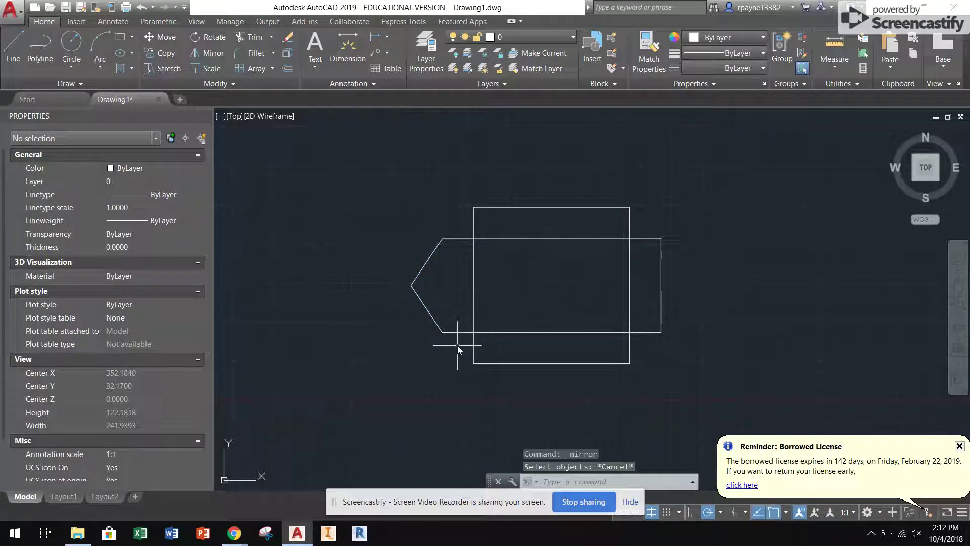
left_click(457, 345)
left_click(385, 195)
left_click(211, 55)
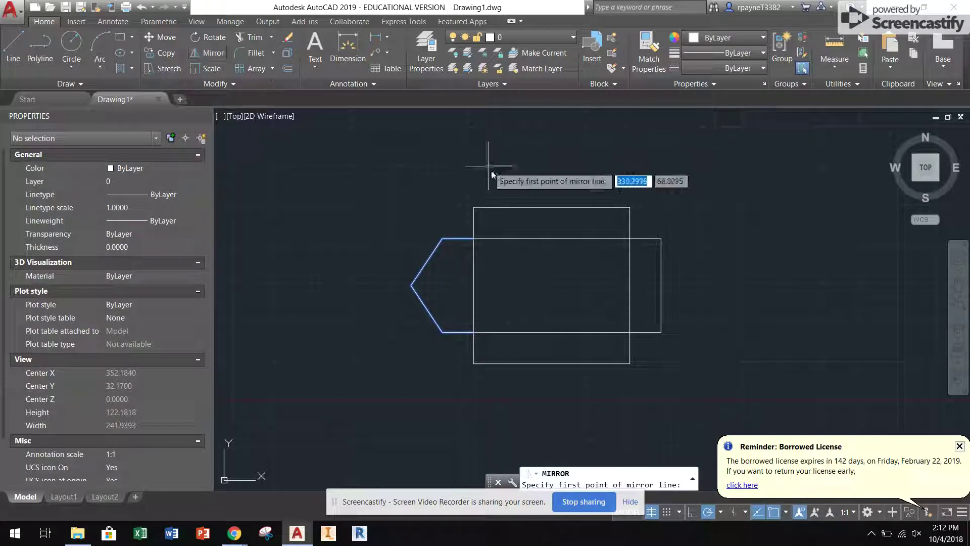
left_click(551, 208)
left_click(556, 377)
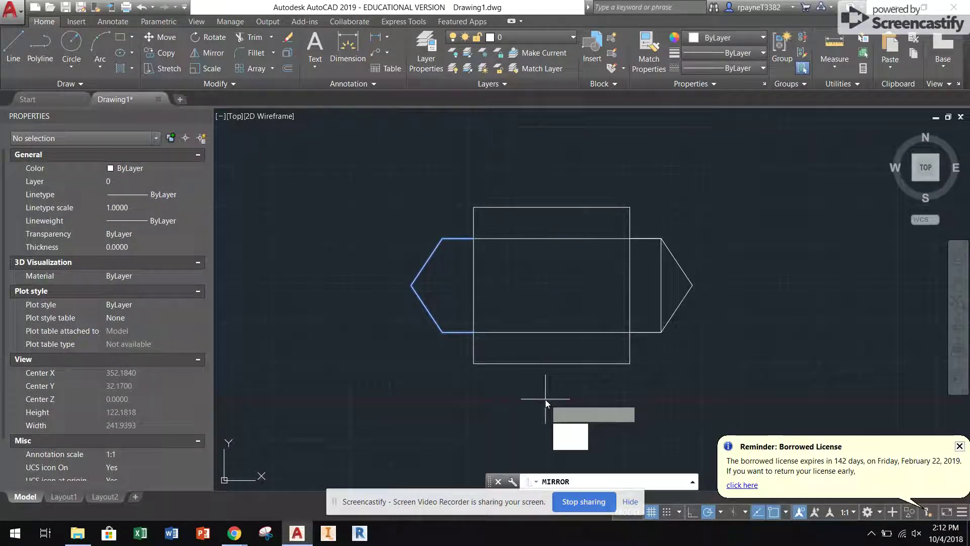
key("Escape")
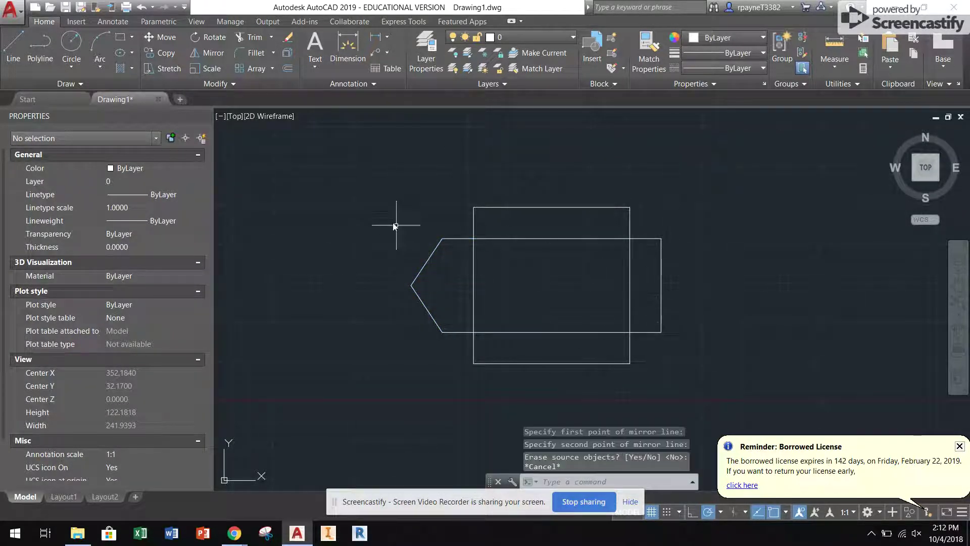
Mirror the four point lines to the right end keeping the source, and delete the leftover vertical edge
left_click(220, 57)
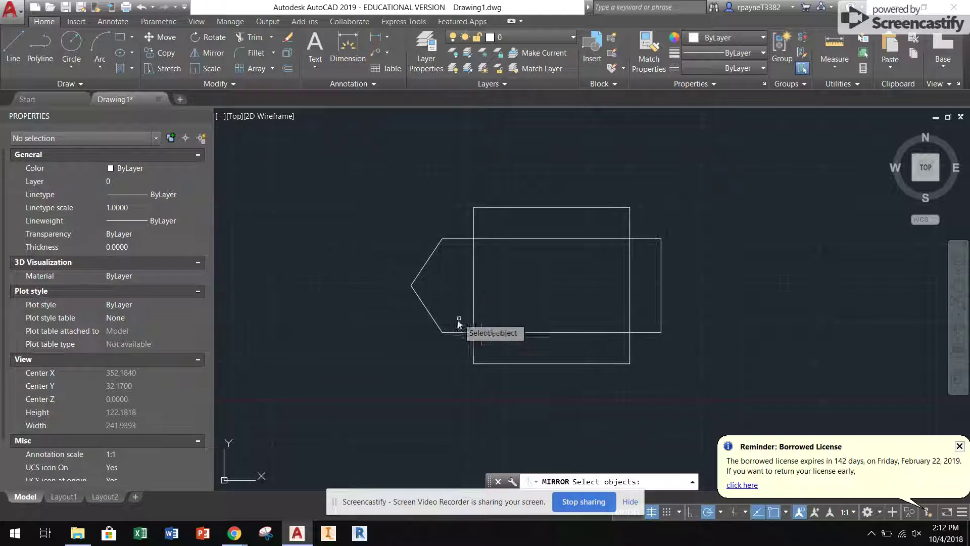
left_click(448, 348)
mouse_move(448, 349)
left_mouse_down()
mouse_move(387, 242)
mouse_move(394, 212)
left_mouse_up()
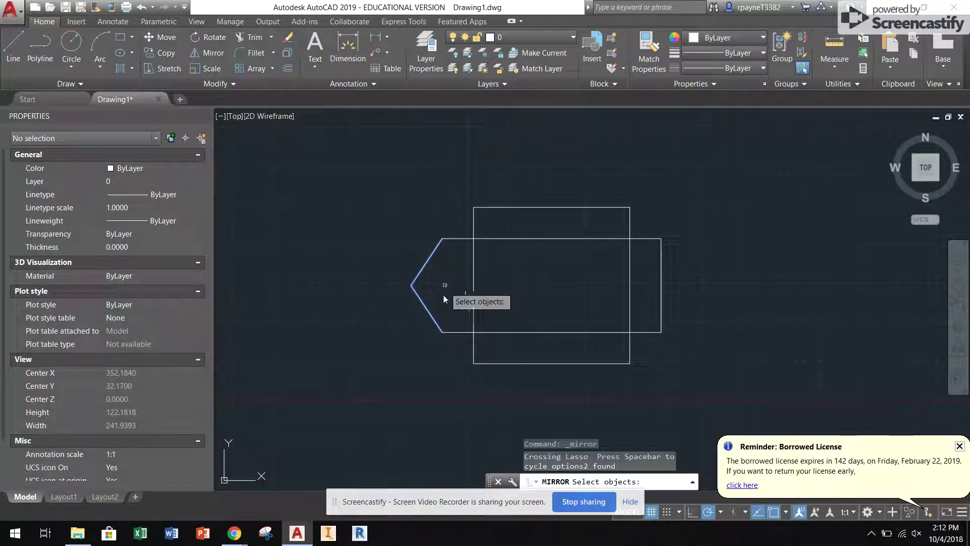
left_click(455, 346)
left_click(415, 236)
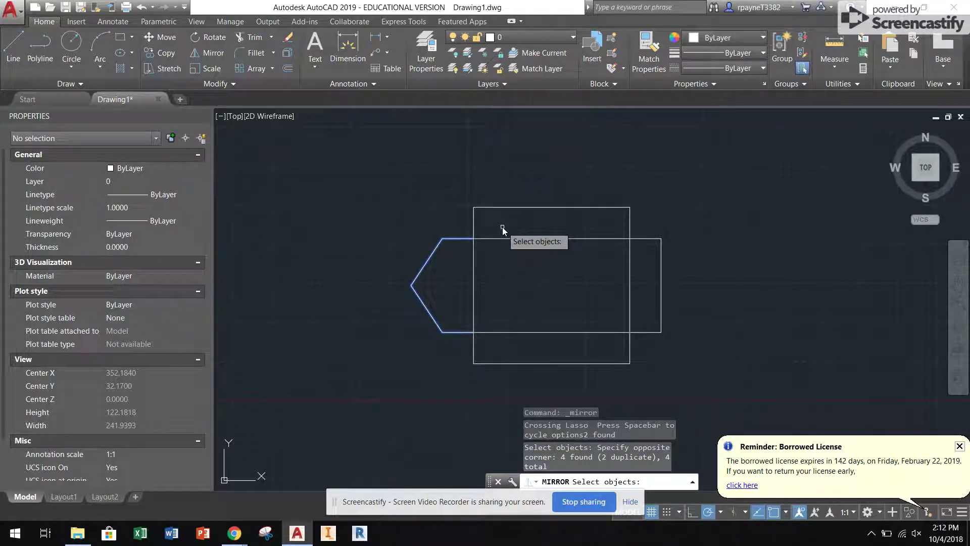
key("Return")
left_click(551, 208)
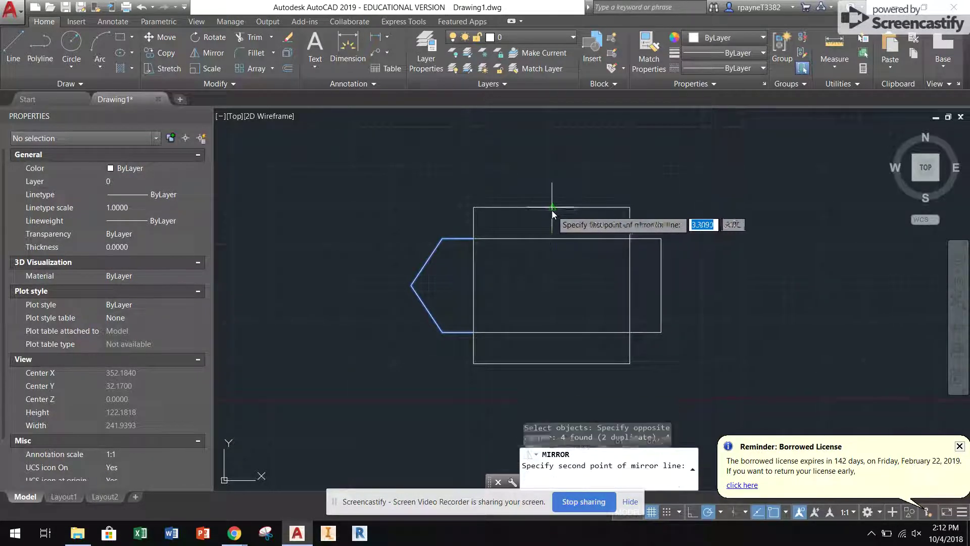
left_click(553, 377)
type("N")
key("Return")
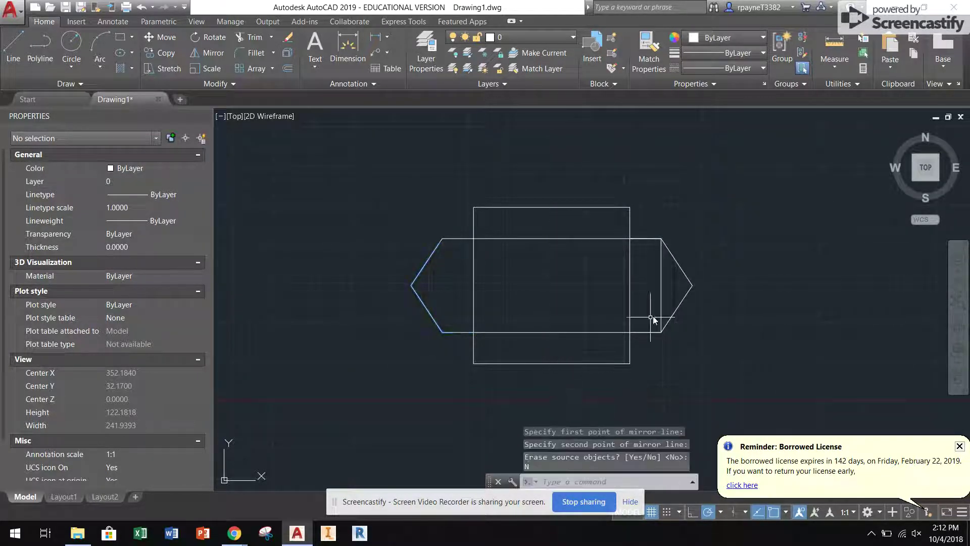
left_click(658, 274)
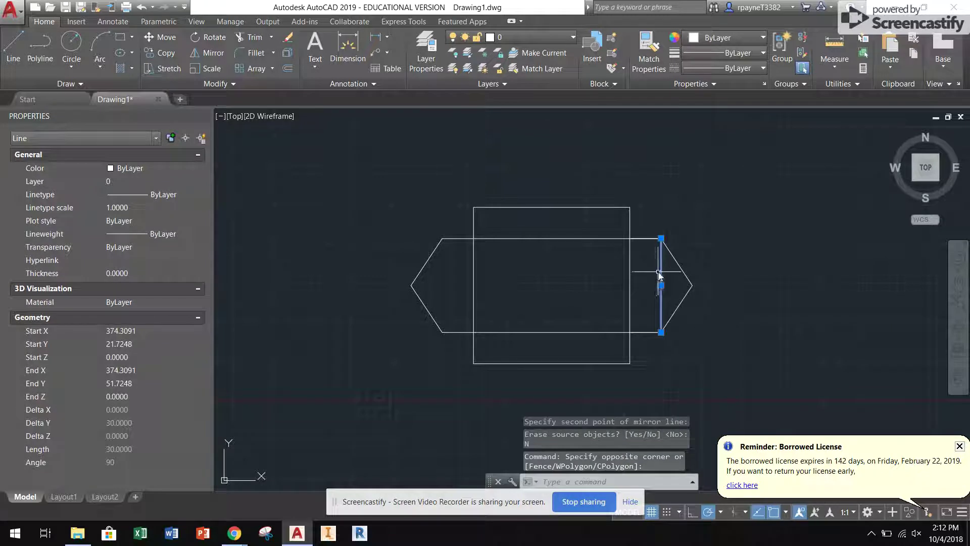
key("Delete")
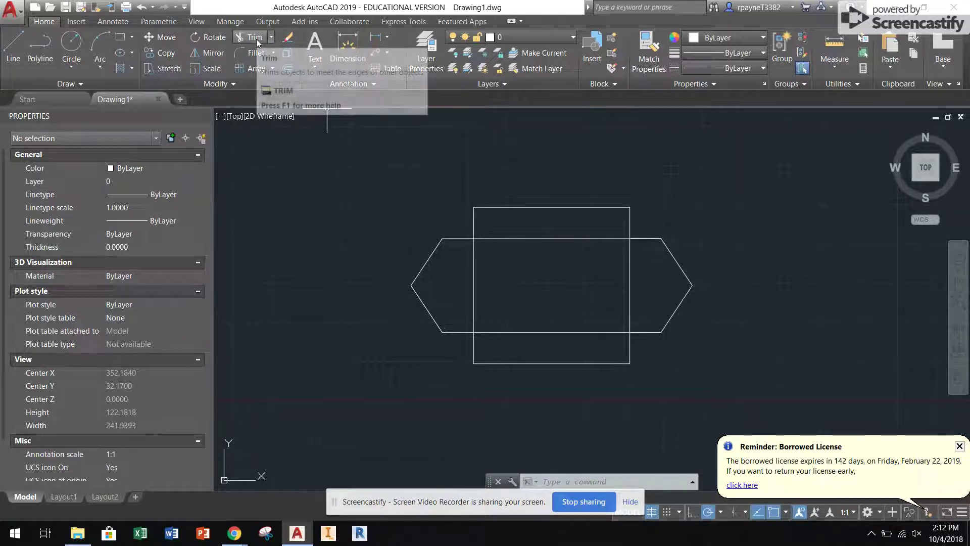
left_click(347, 43)
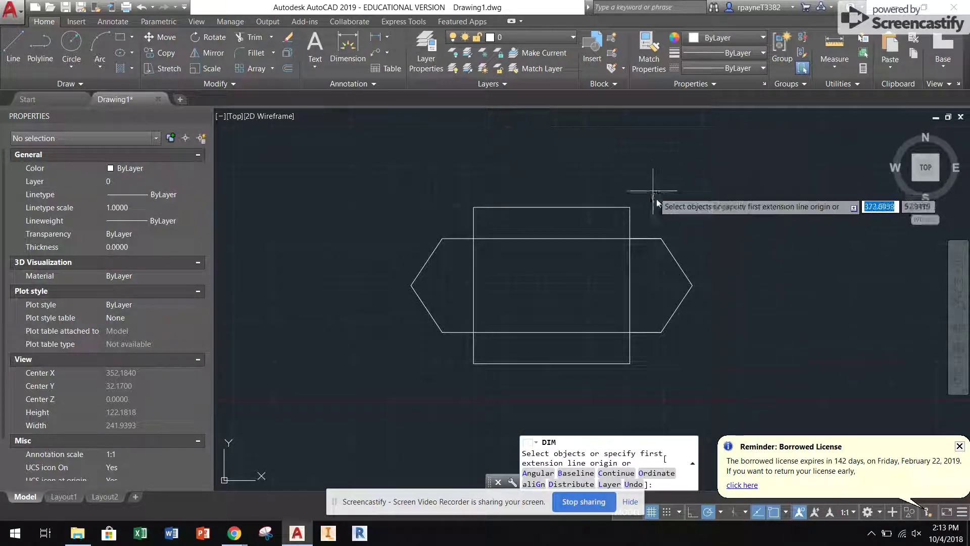
left_click(662, 238)
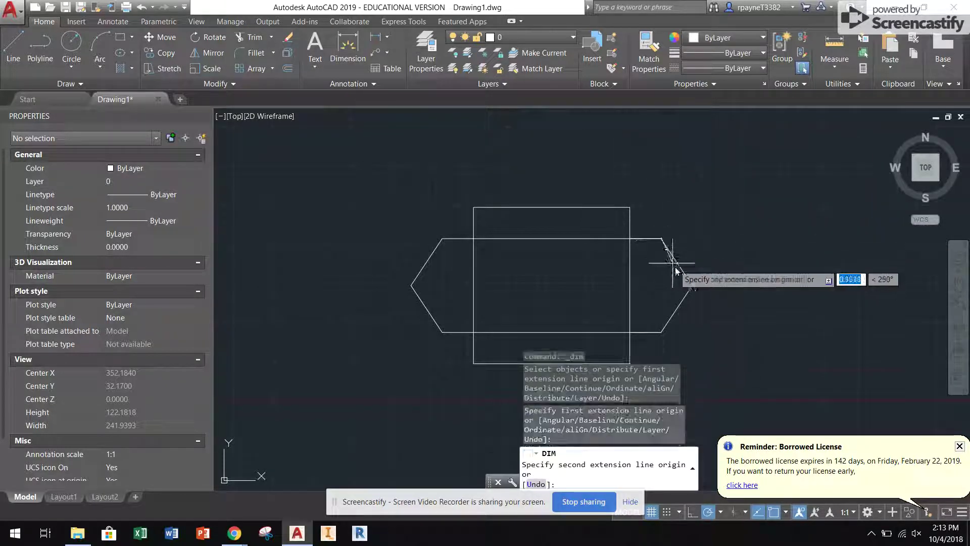
left_click(692, 286)
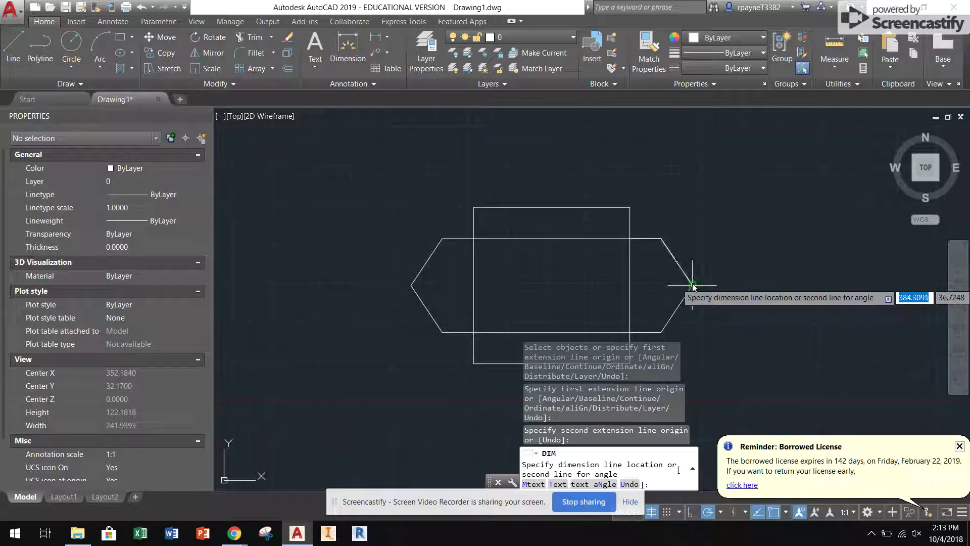
scroll(689, 272, "up", 5)
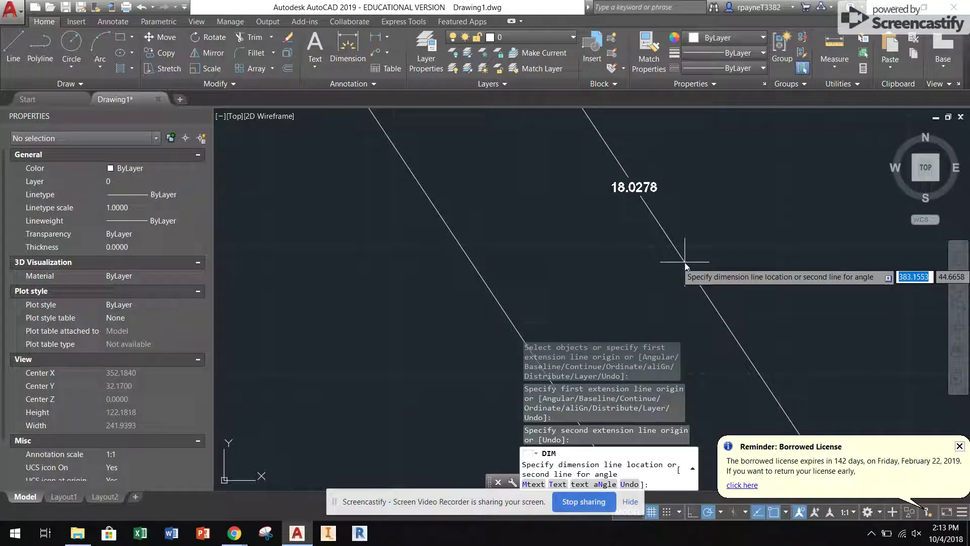
key("Escape")
scroll(680, 267, "down", 5)
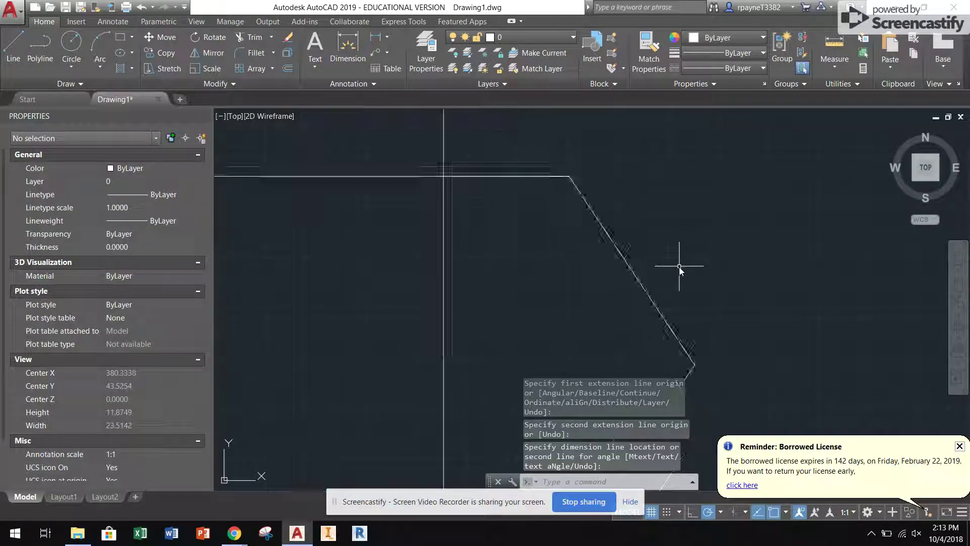
scroll(677, 271, "down", 2)
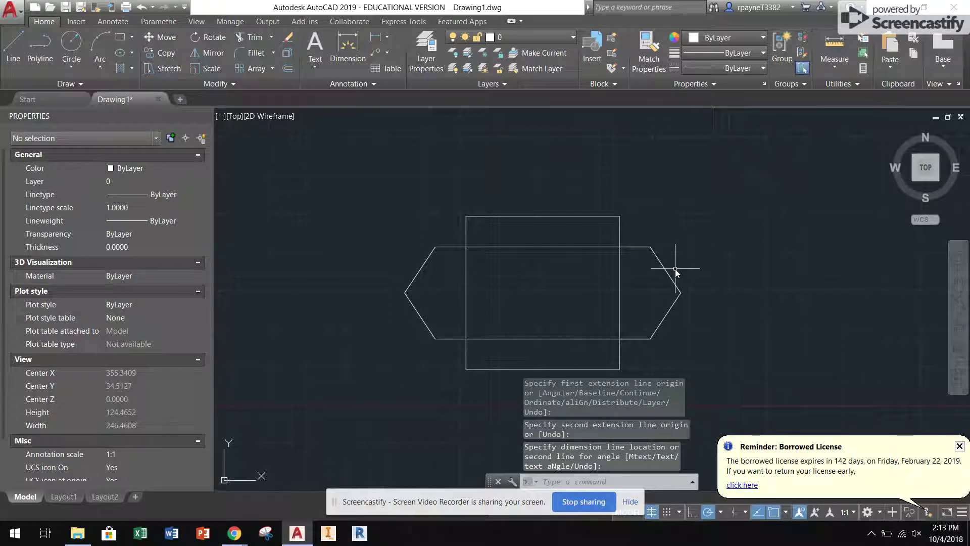
type("l")
Draw an 18-unit-tall flap from the upright rectangle's top-left corner across to its top-right corner
key("Return")
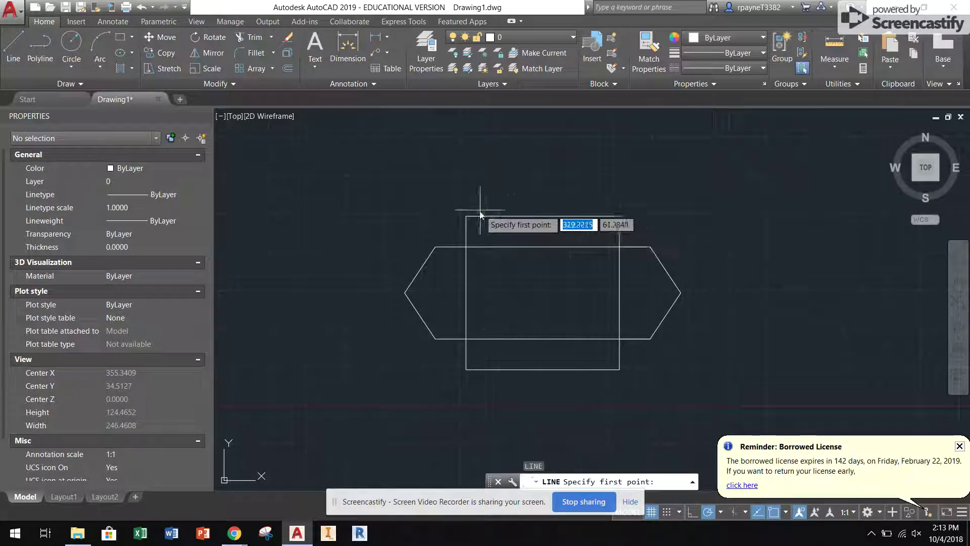
left_click(470, 218)
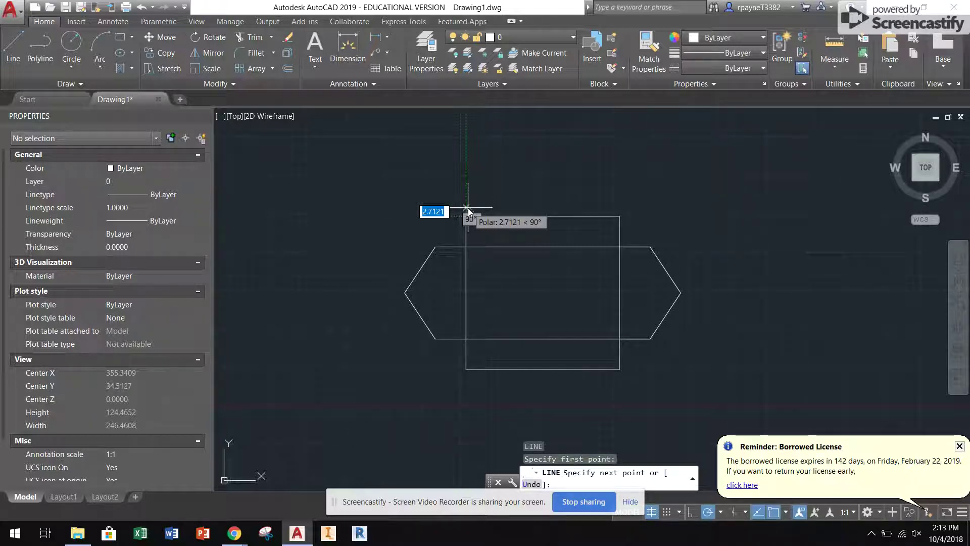
type("18")
key("Return")
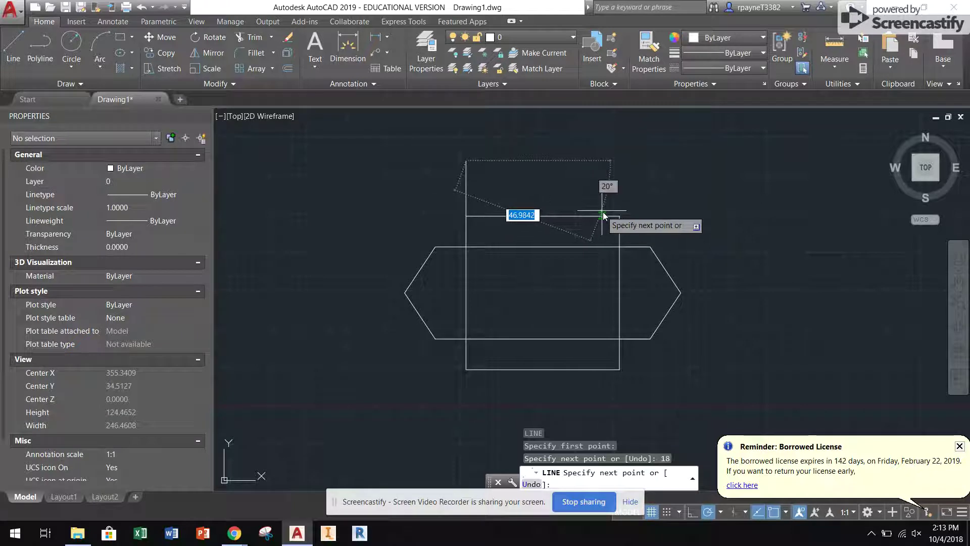
left_click(614, 165)
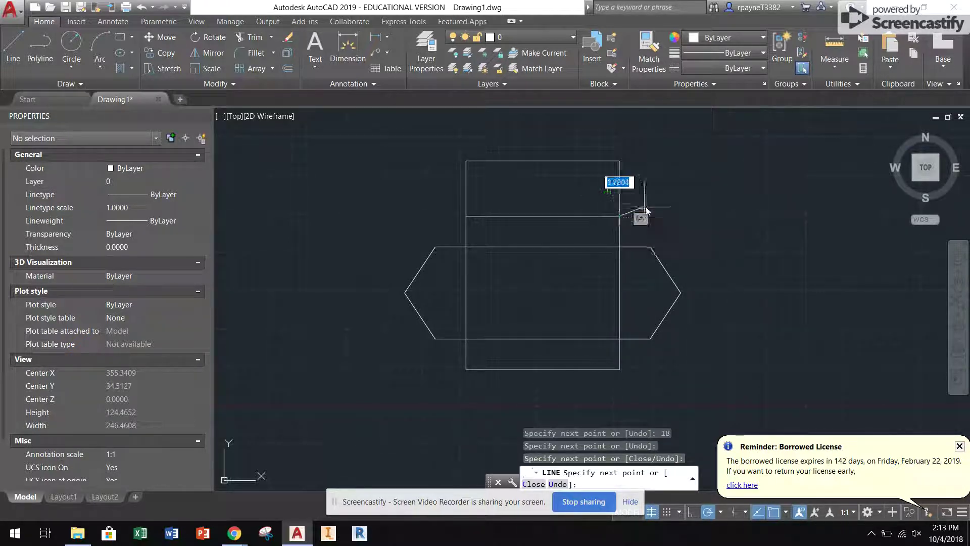
key("Escape")
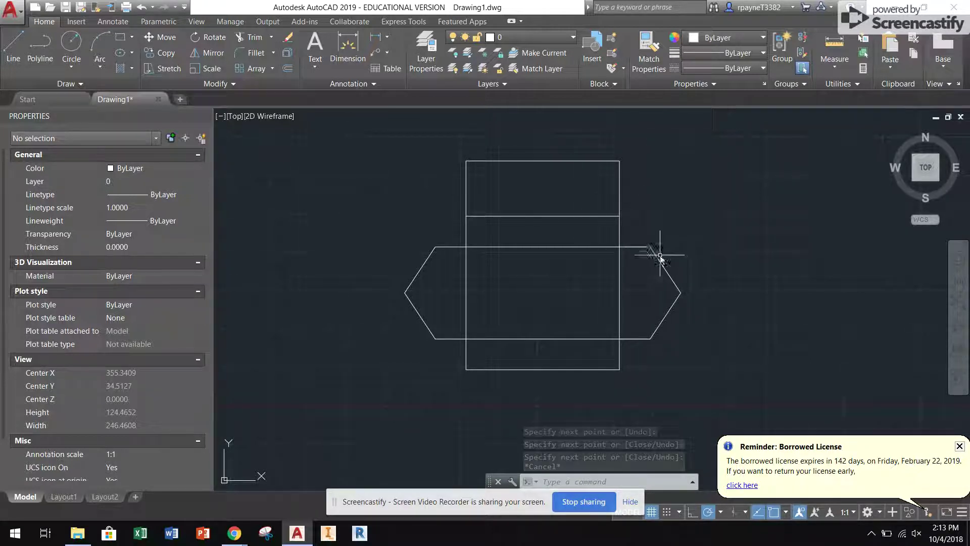
Try mirroring the top flap's three lines below the rectangle, then cancel
left_click(652, 198)
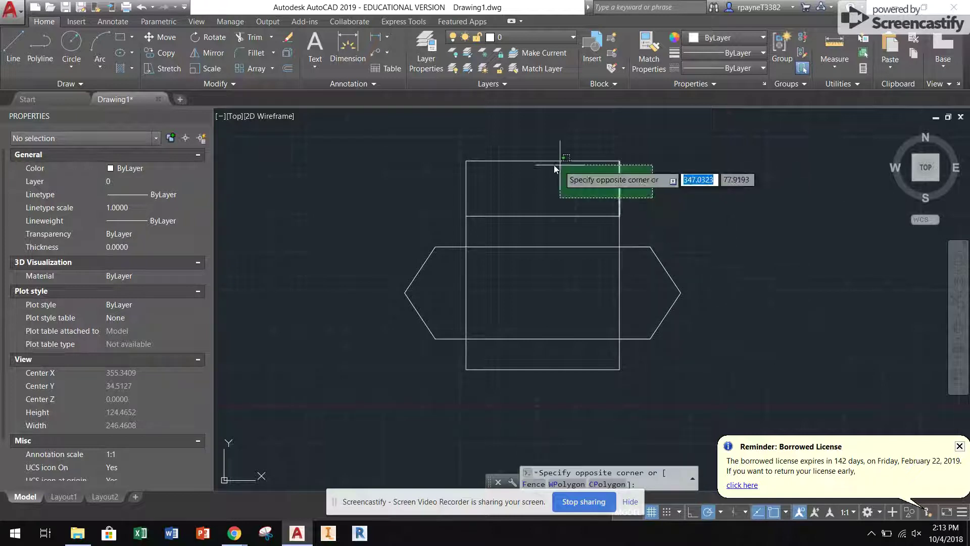
left_click(449, 146)
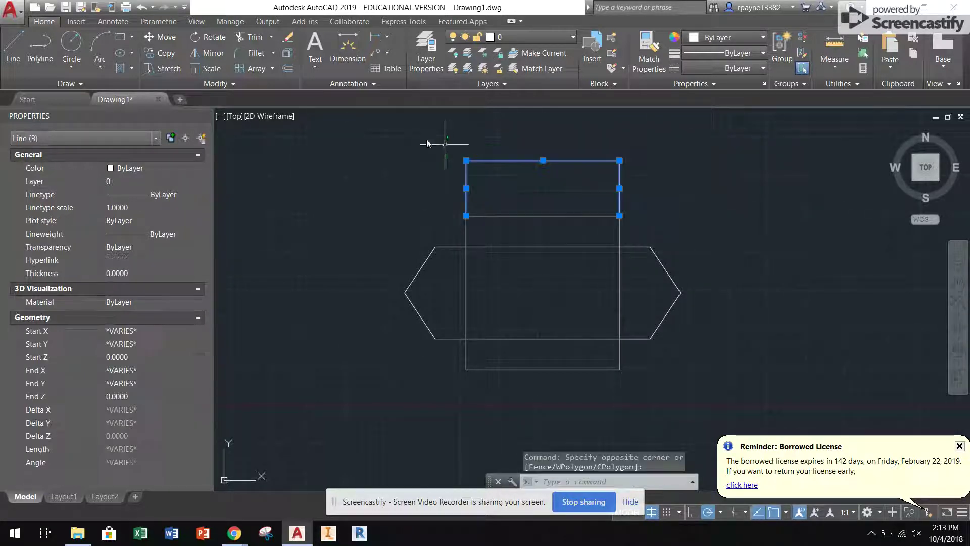
left_click(221, 56)
left_click(466, 292)
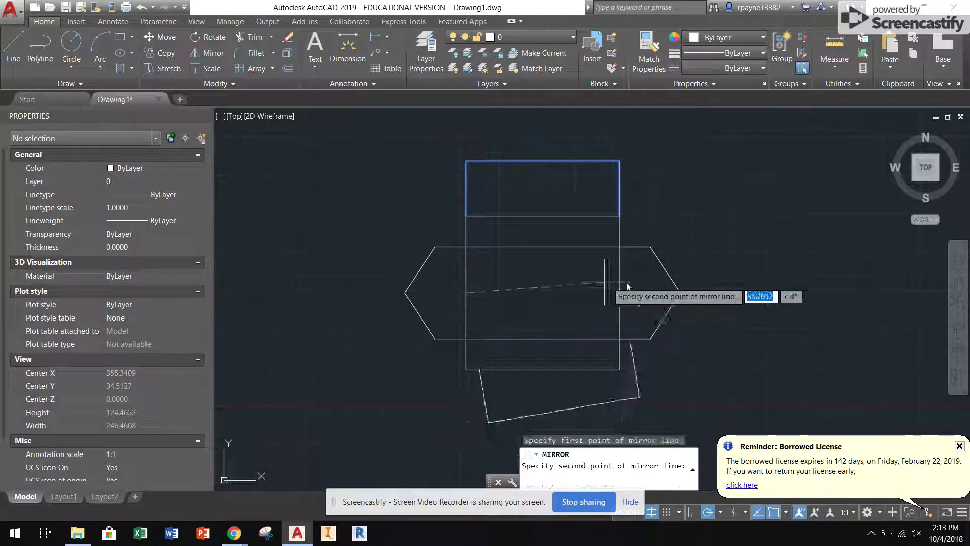
left_click(796, 293)
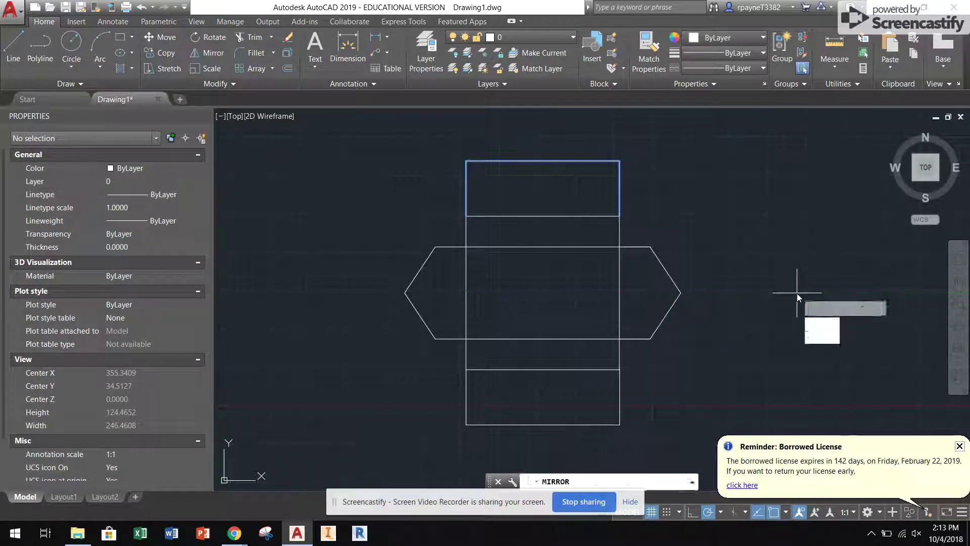
key("Escape")
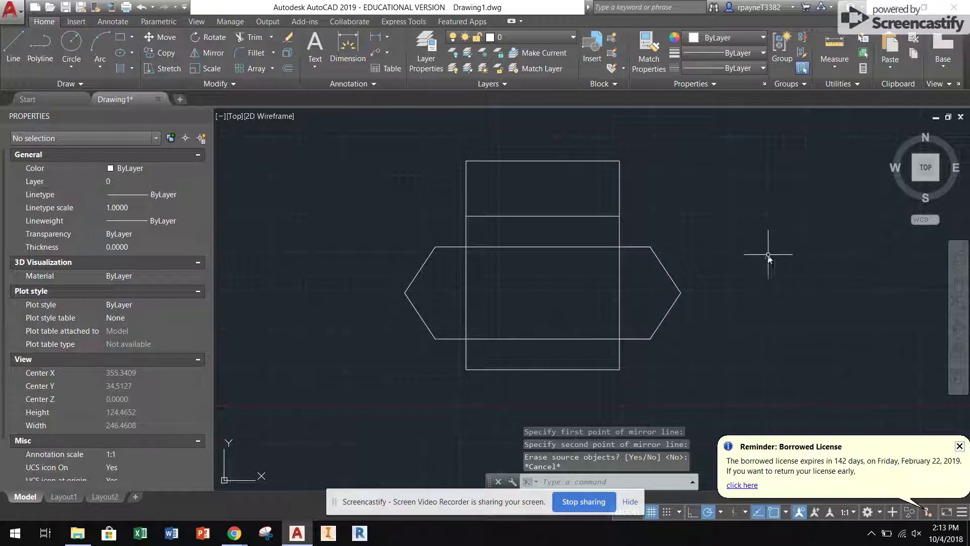
Copy and paste the top panel's three lines to extend the net upward
left_click(663, 194)
left_click(424, 147)
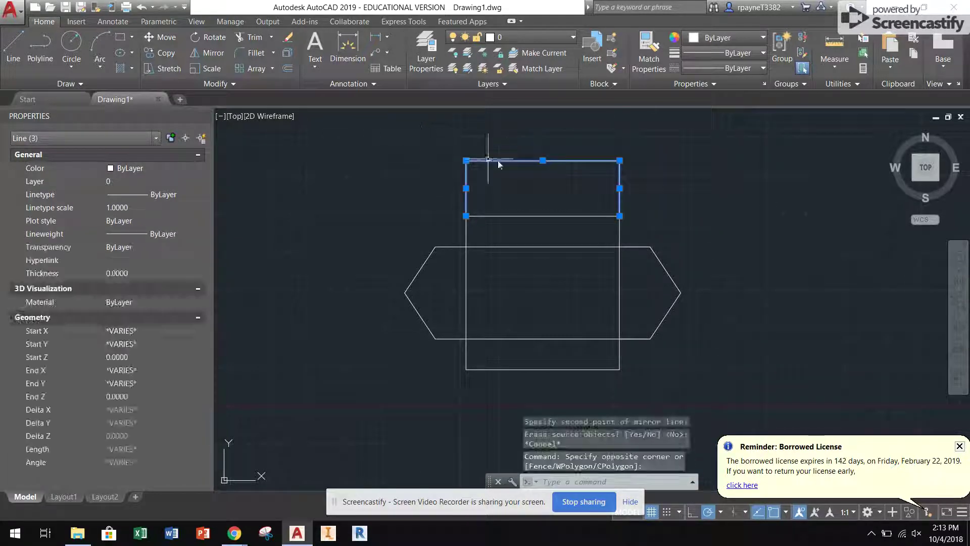
key("ctrl+c")
key("ctrl+v")
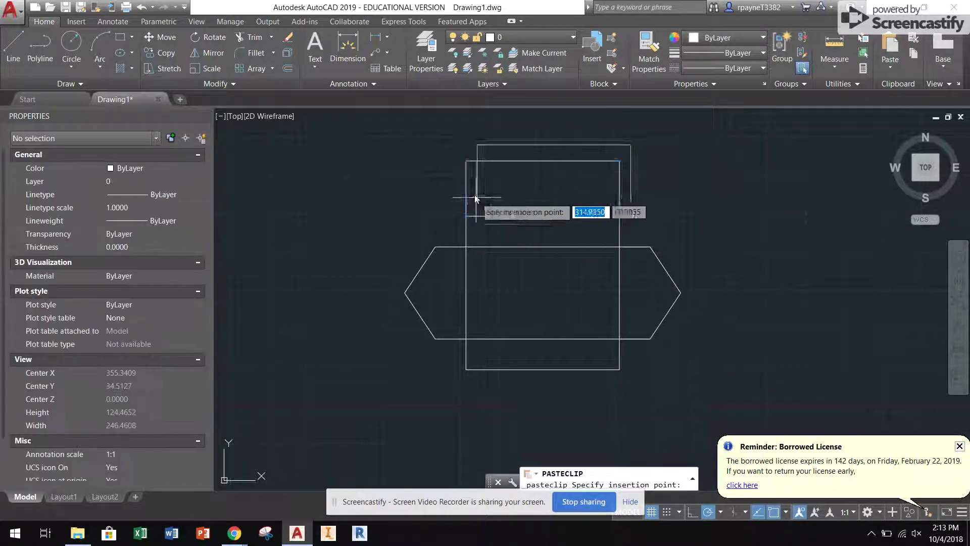
scroll(400, 242, "down", 2)
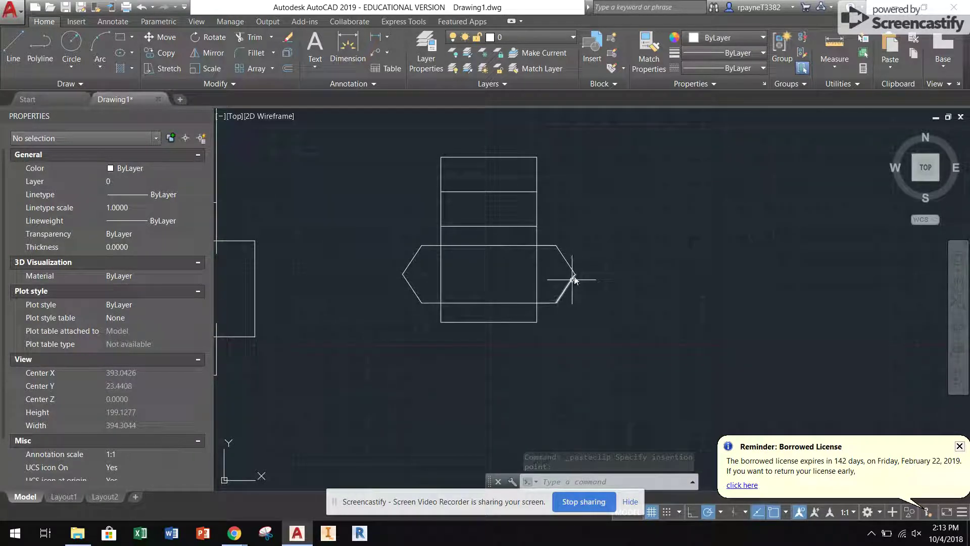
Erase the two inner vertical and four inner horizontal fold lines
left_click(547, 286)
left_click(438, 272)
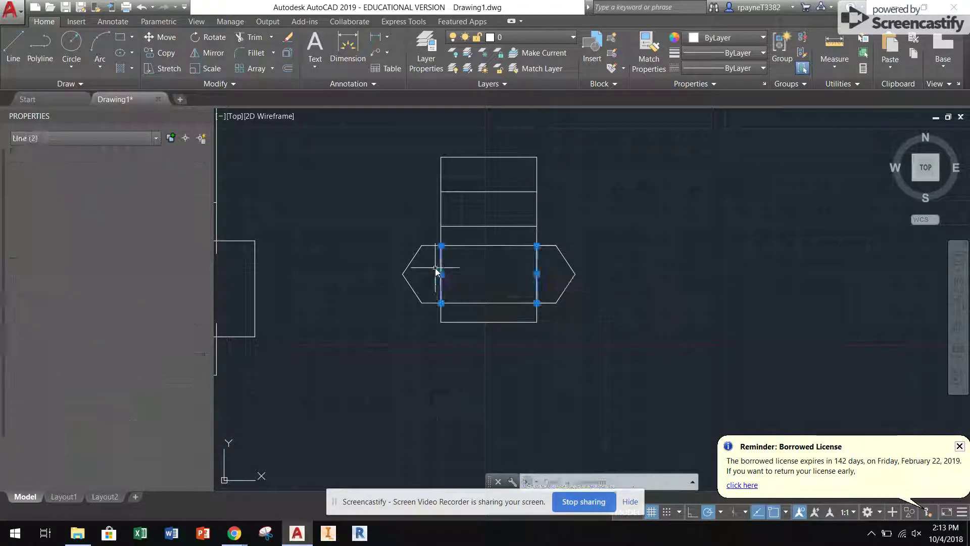
key("Delete")
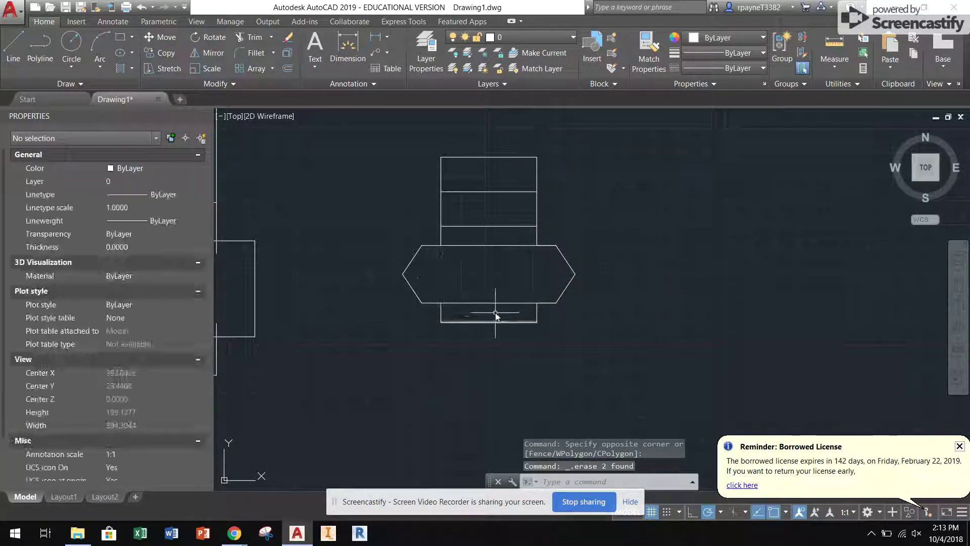
left_click(500, 314)
left_click(483, 172)
key("Delete")
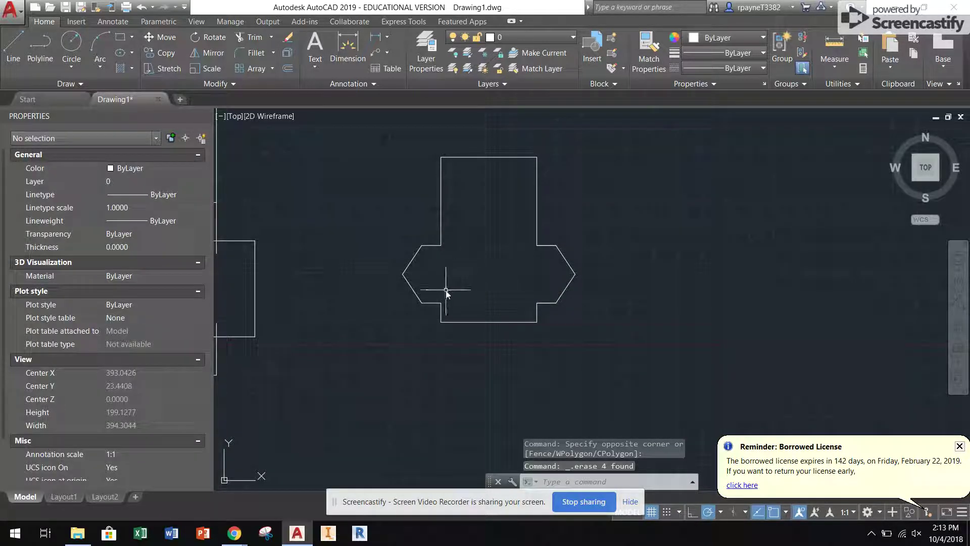
type("l")
key("Return")
scroll(445, 289, "up", 5)
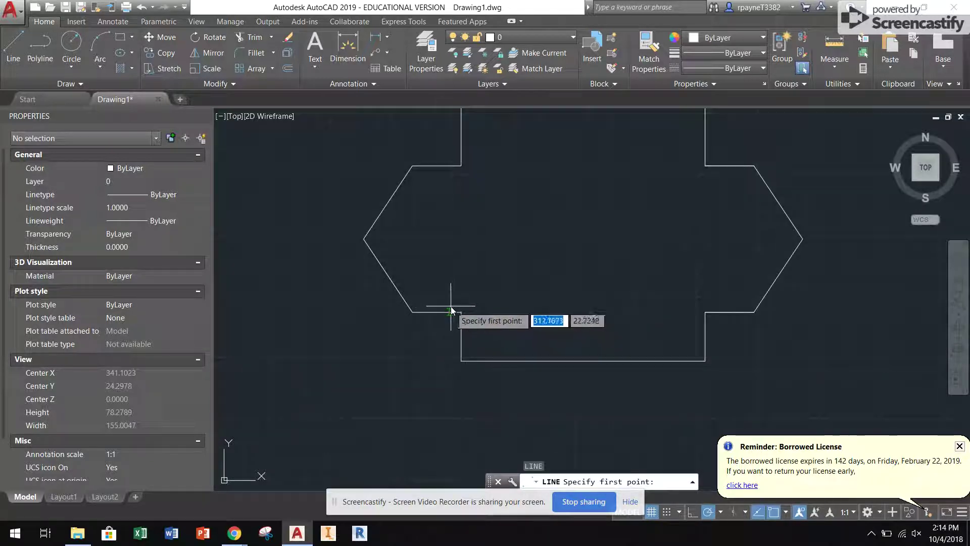
Draw short fold ticks at the upper-left, lower-right and upper-right fold corners
left_click(461, 312)
key("Escape")
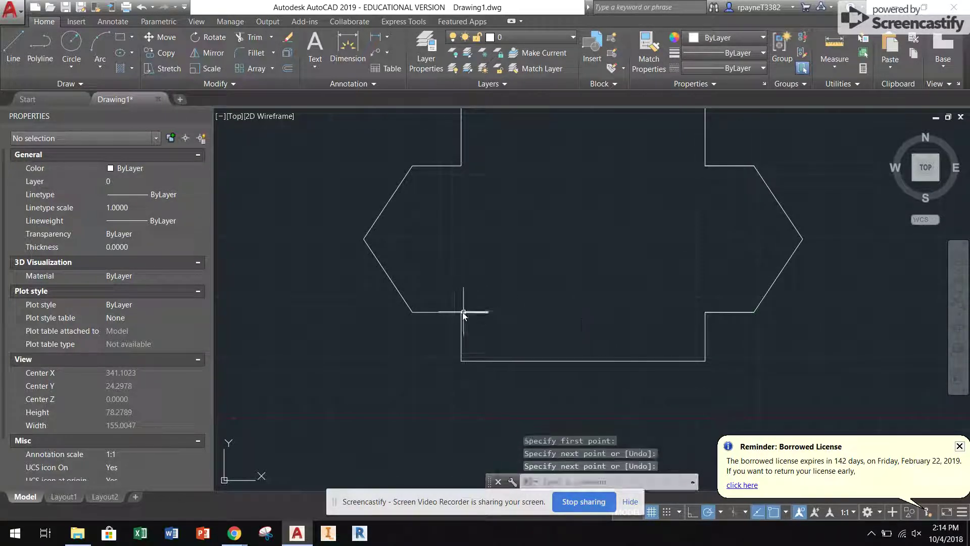
key("Return")
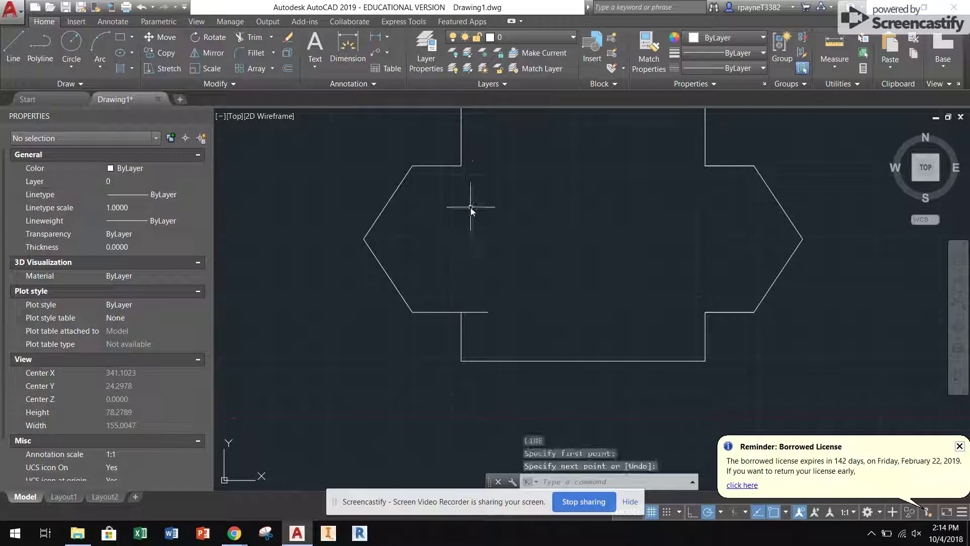
left_click(462, 186)
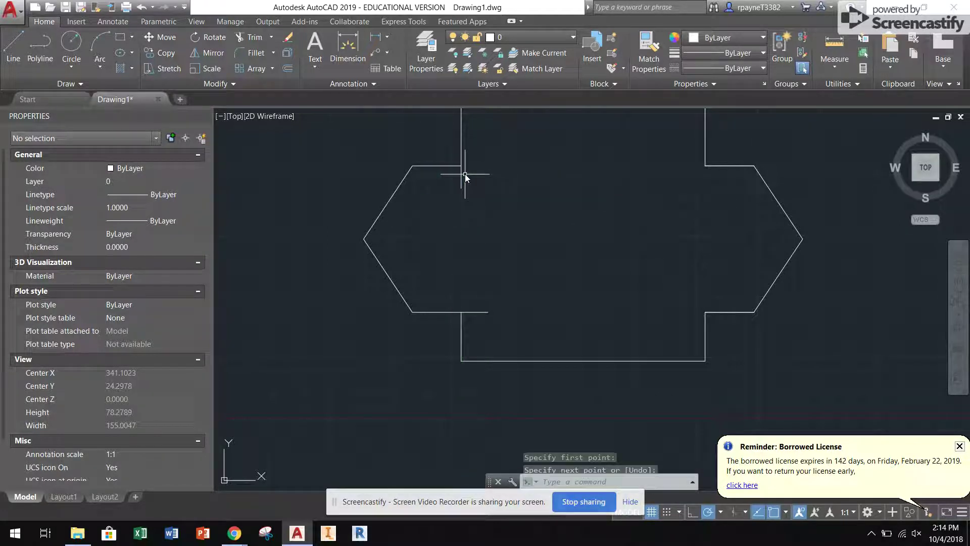
left_click(460, 165)
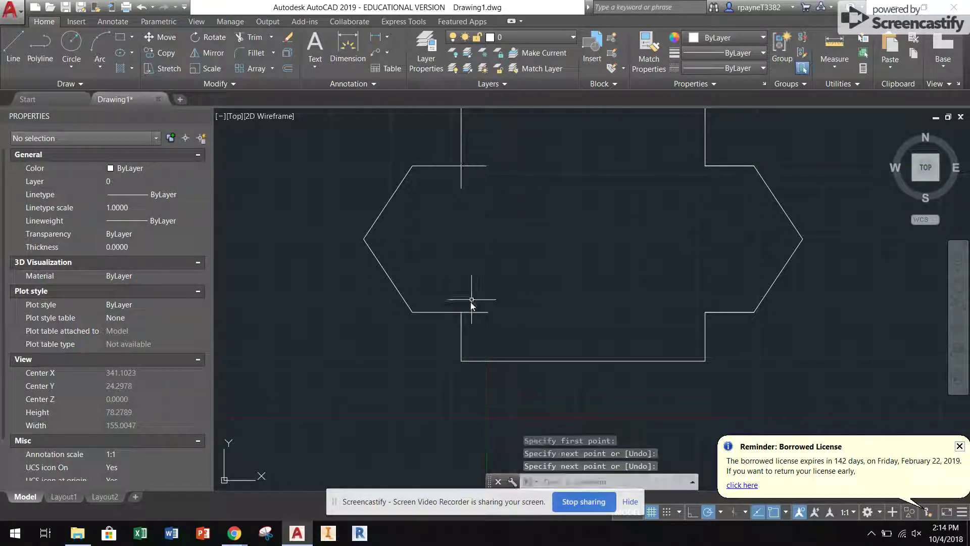
key("Return")
key("Return")
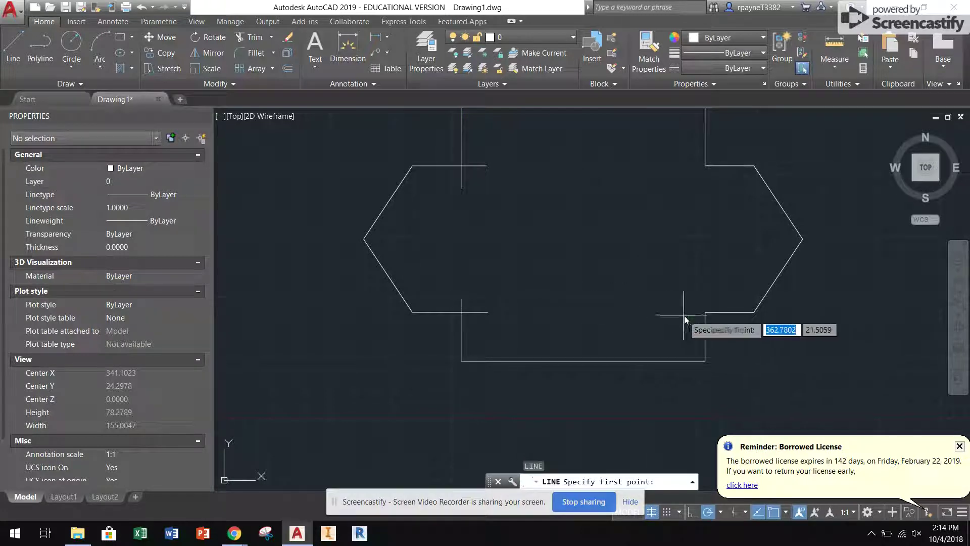
left_click(686, 312)
key("Return")
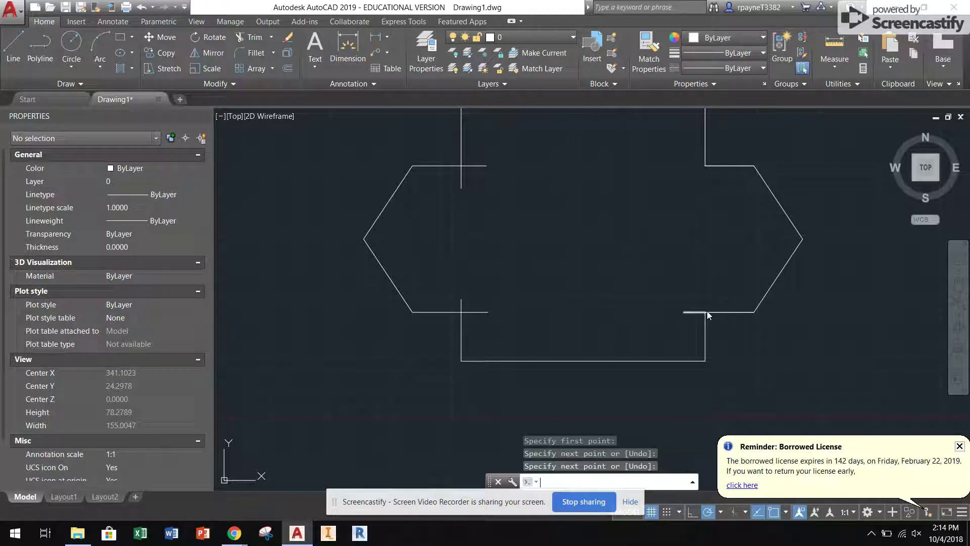
key("Return")
left_click(706, 312)
left_click(705, 291)
key("Return")
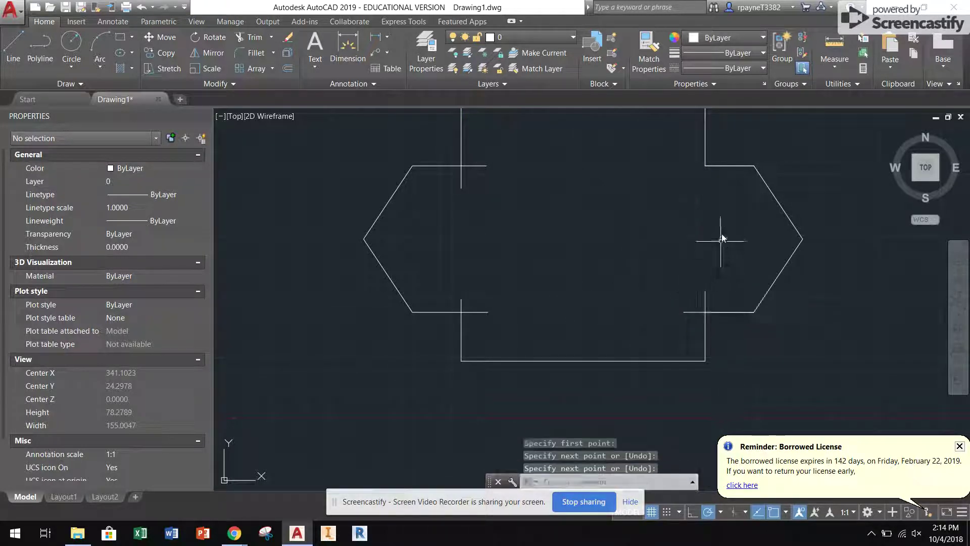
key("Return")
left_click(705, 165)
left_click(704, 184)
key("Return")
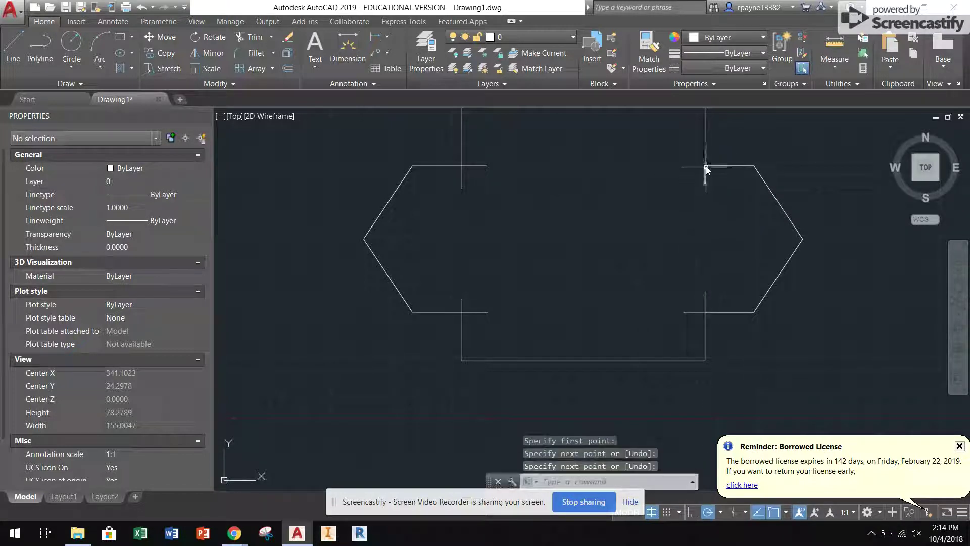
key("Return")
Add fold ticks along the upper roof panel edges and on the left side
middle_click_drag(686, 169, 655, 298)
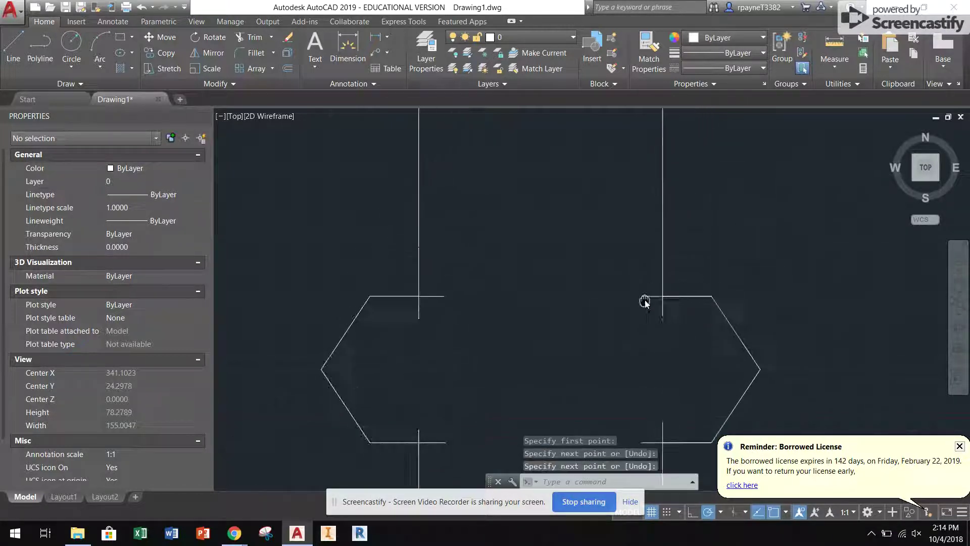
left_click(646, 247)
left_click(662, 248)
key("Return")
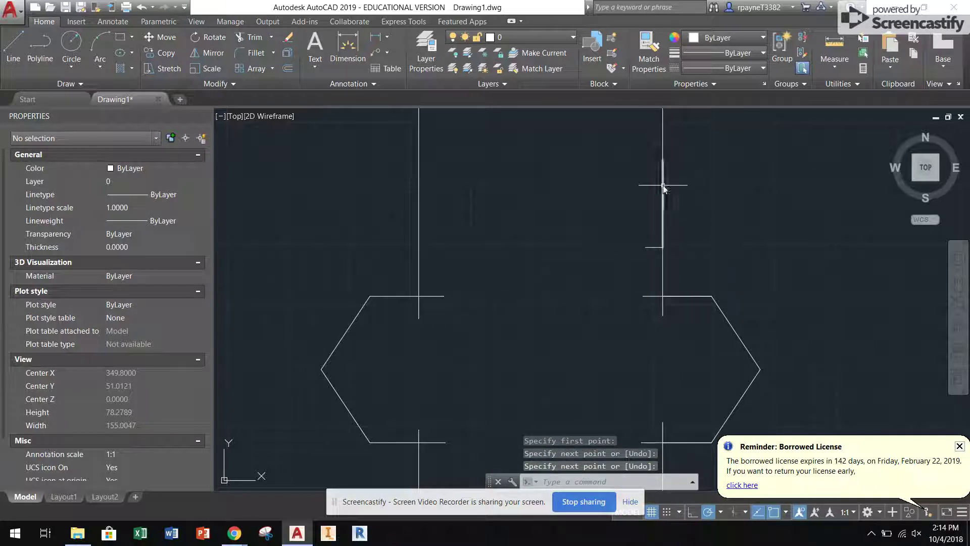
key("space")
left_click(663, 166)
left_click(645, 166)
left_click(646, 248)
key("Return")
scroll(644, 184, "down", 2)
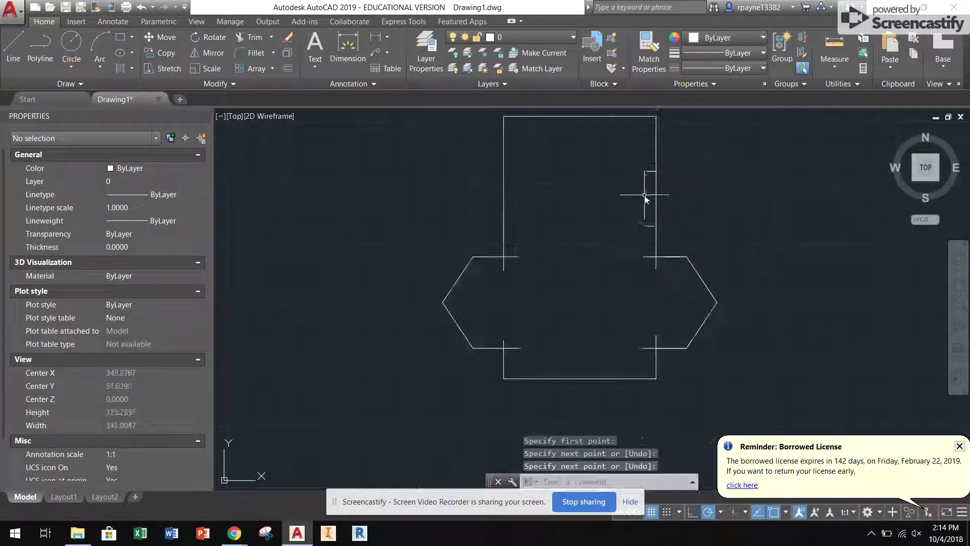
scroll(645, 195, "down", 2)
key("space")
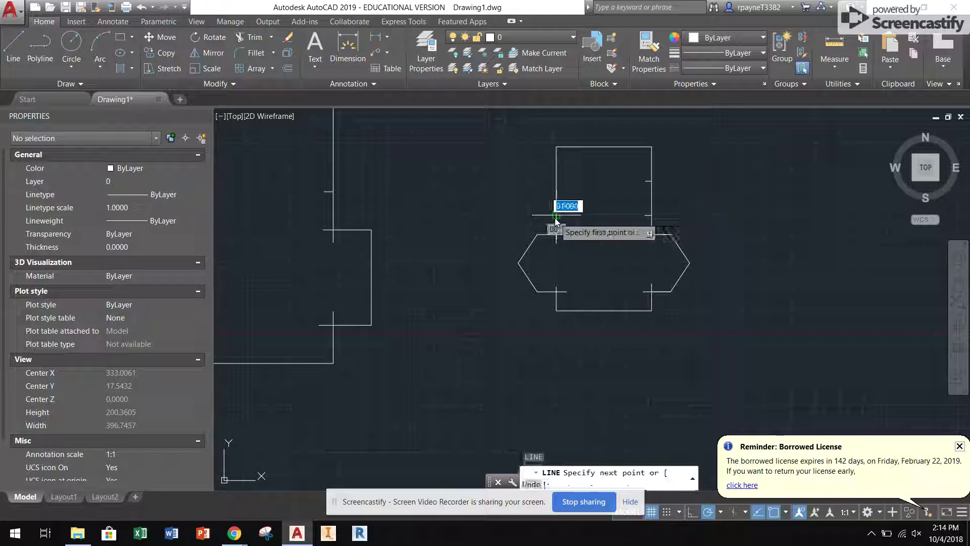
left_click(556, 181)
key("Return")
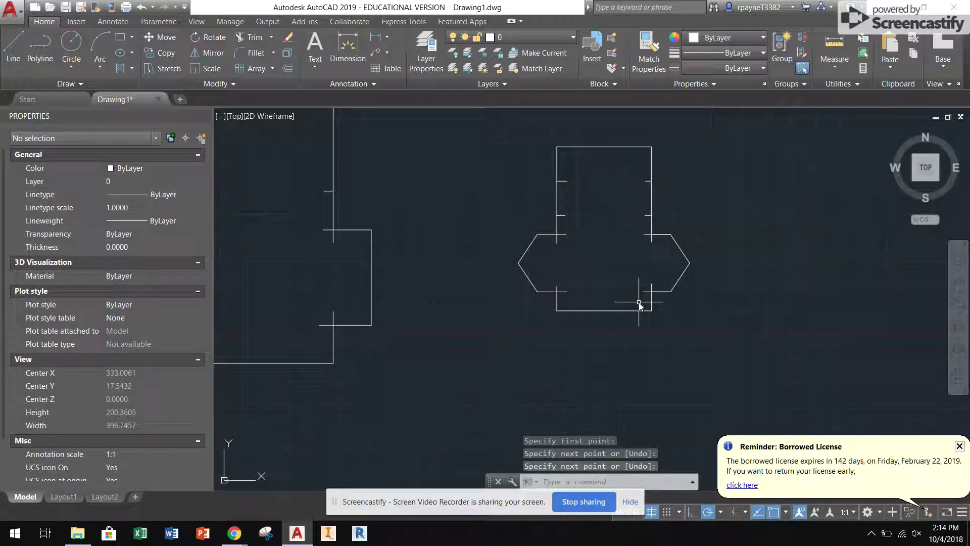
scroll(568, 365, "down", 2)
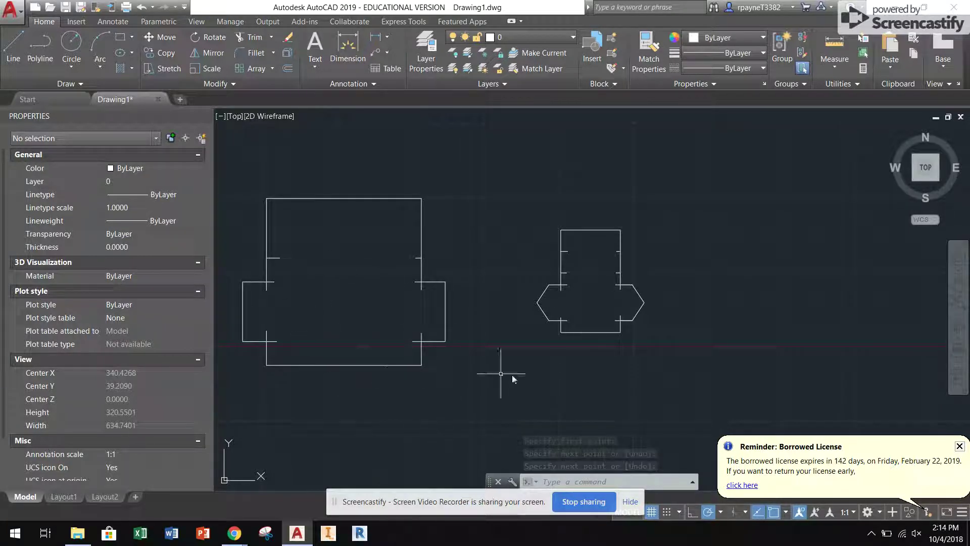
left_click(662, 344)
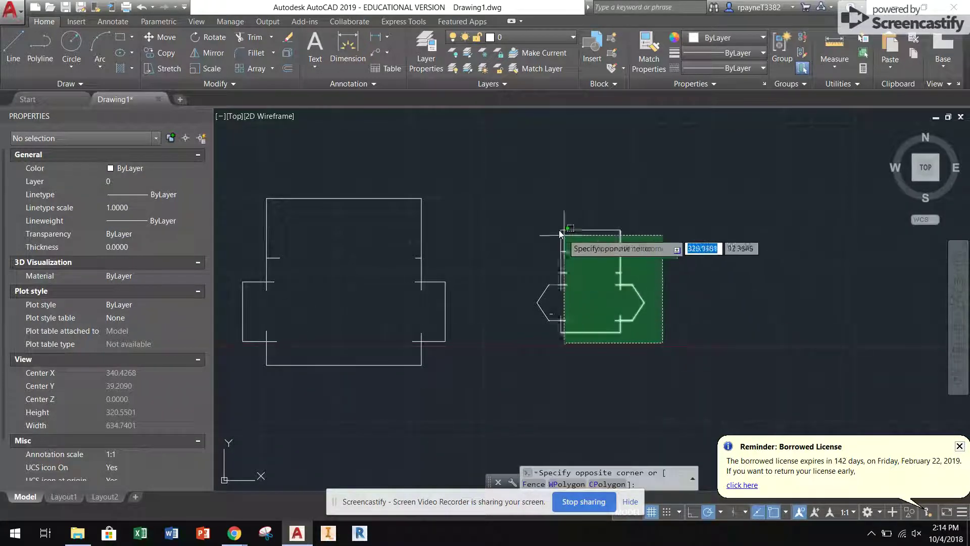
left_click(521, 210)
left_click(425, 59)
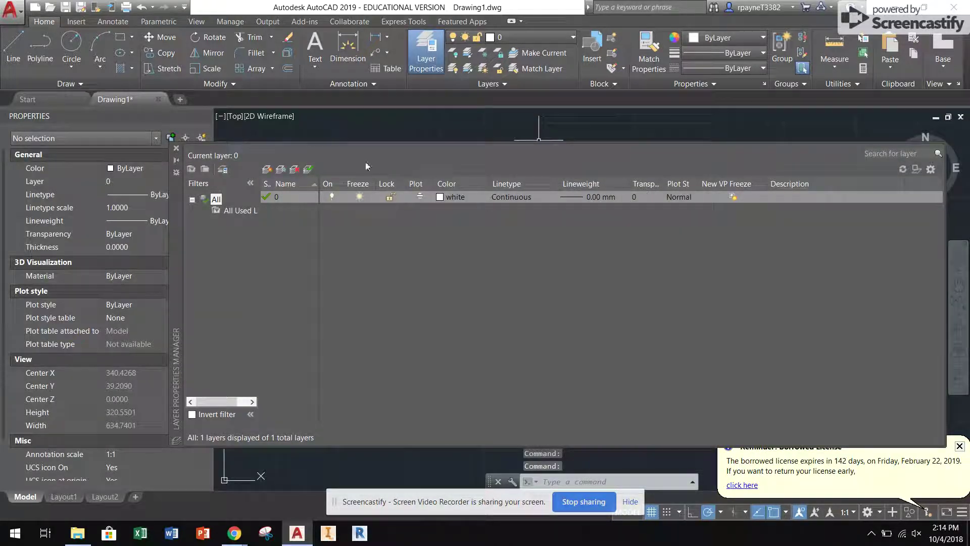
left_click(176, 148)
left_click(399, 156)
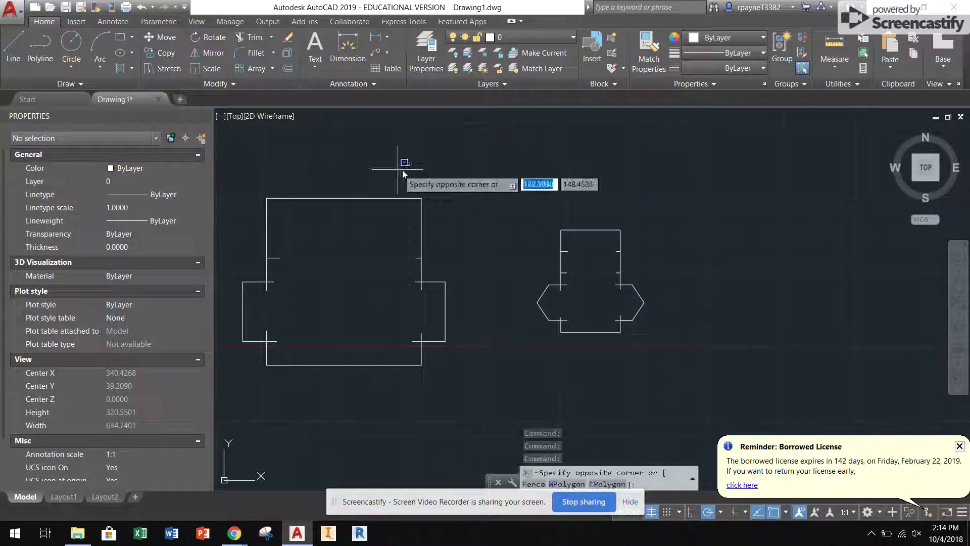
left_click(520, 184)
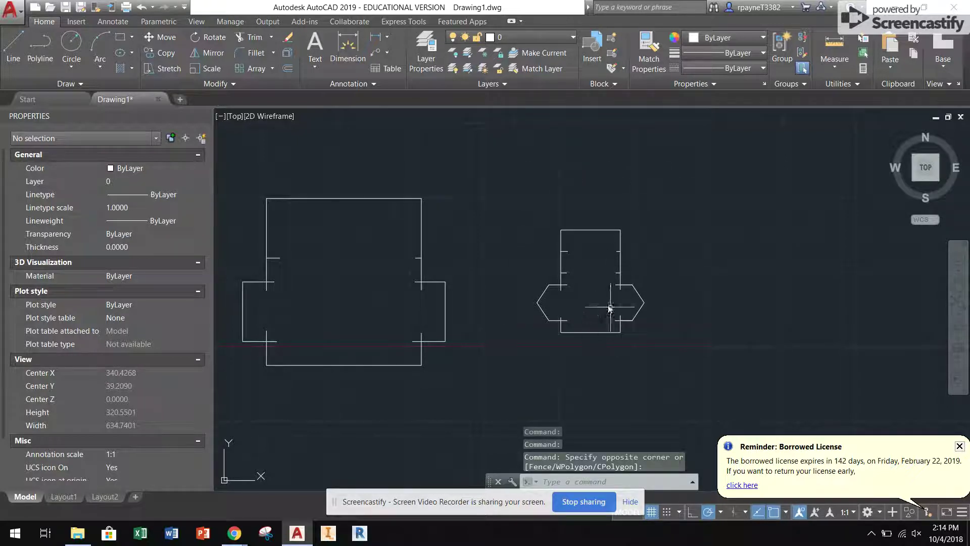